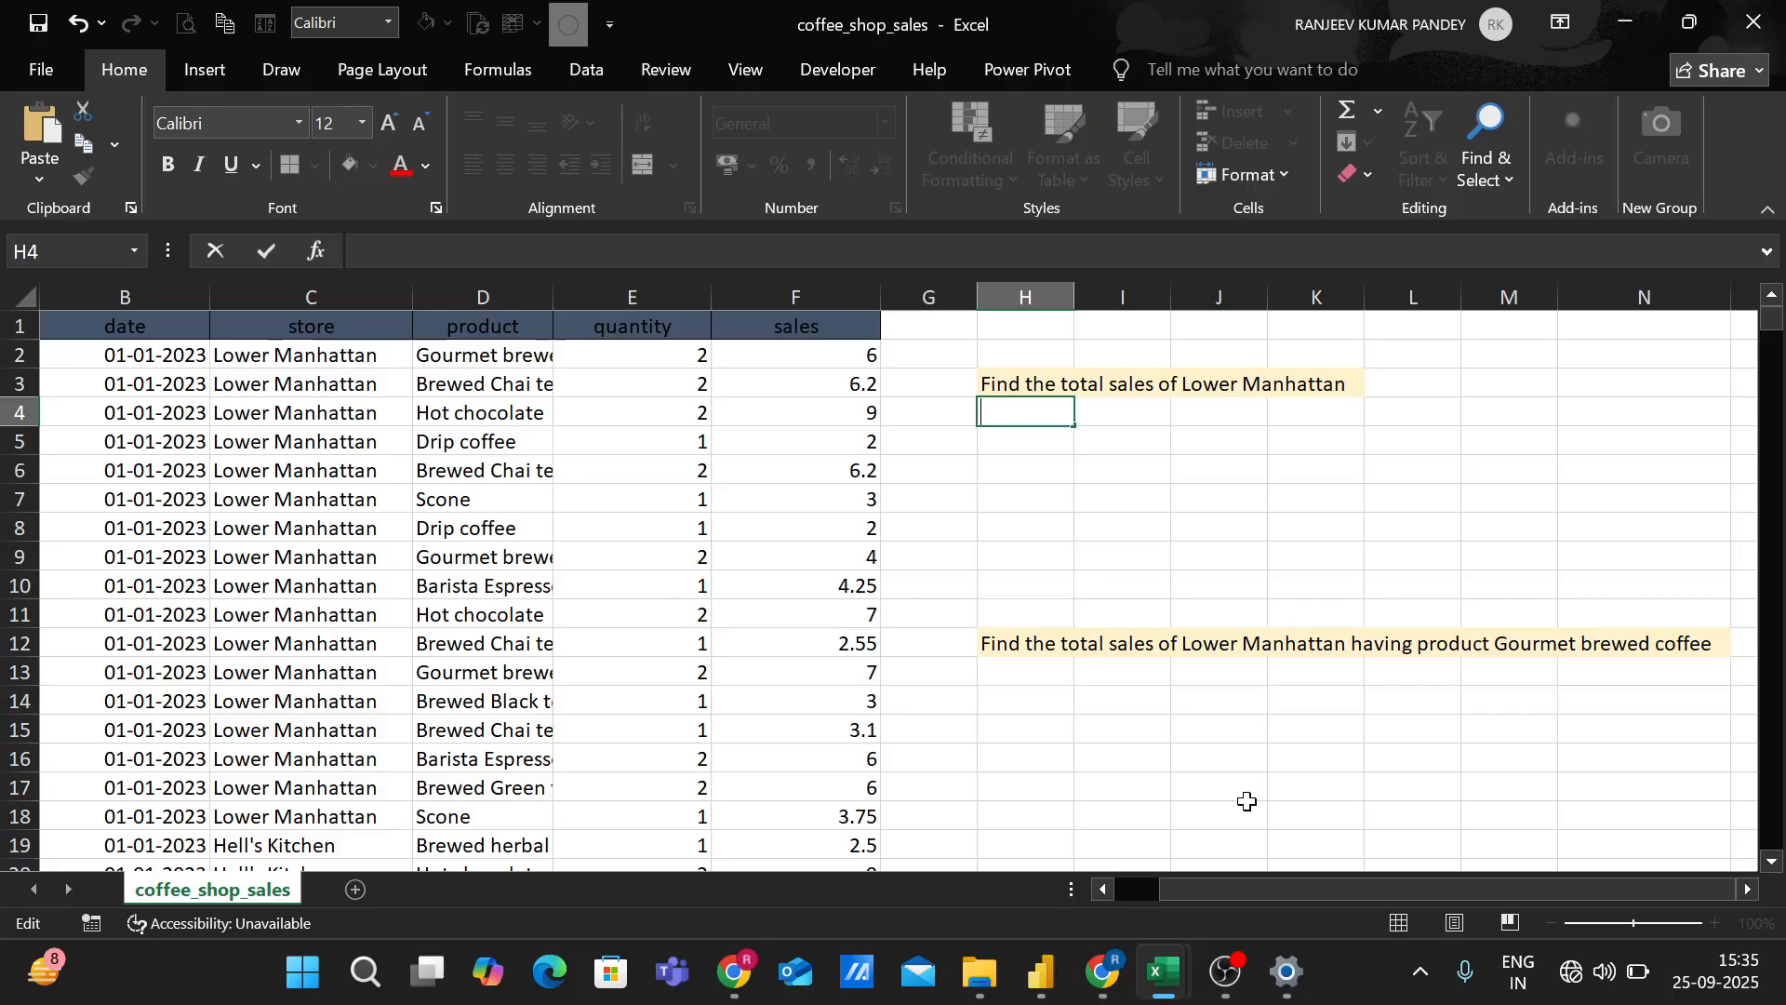
# Begin a SUMIF formula in H4 with the store cells C2:C149117 as the range.
pyautogui.write('=s')
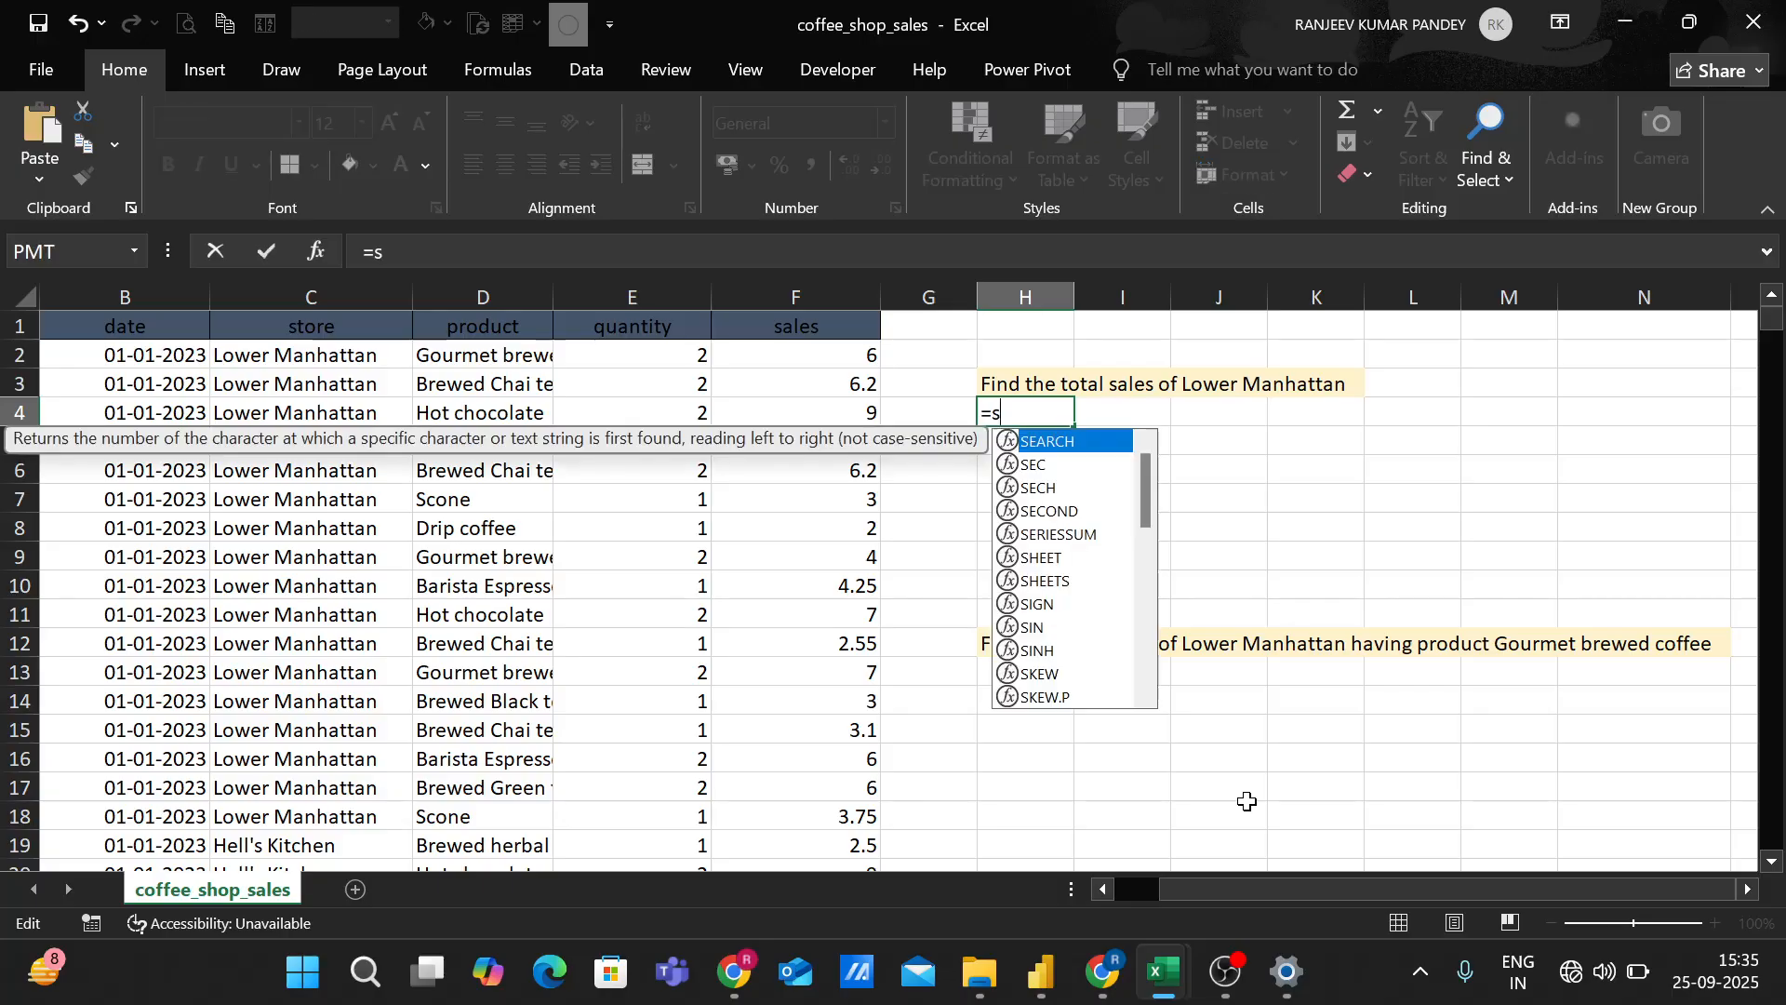
pyautogui.write('umif')
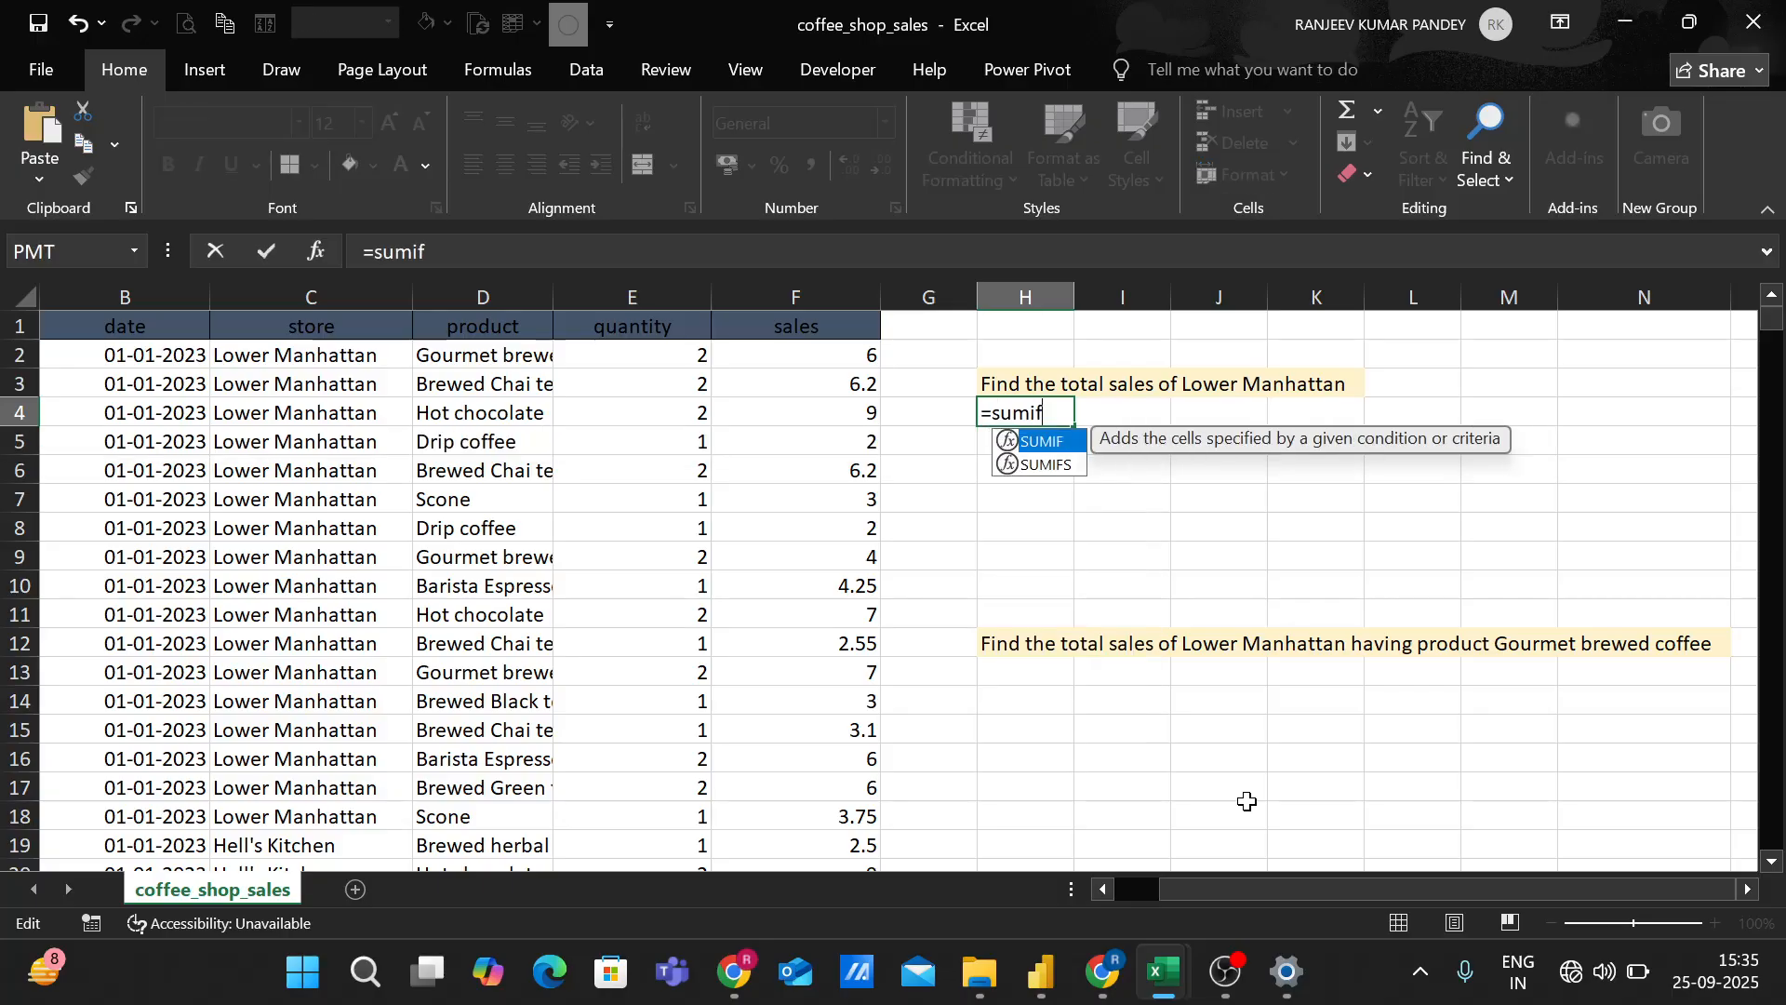
pyautogui.write('(')
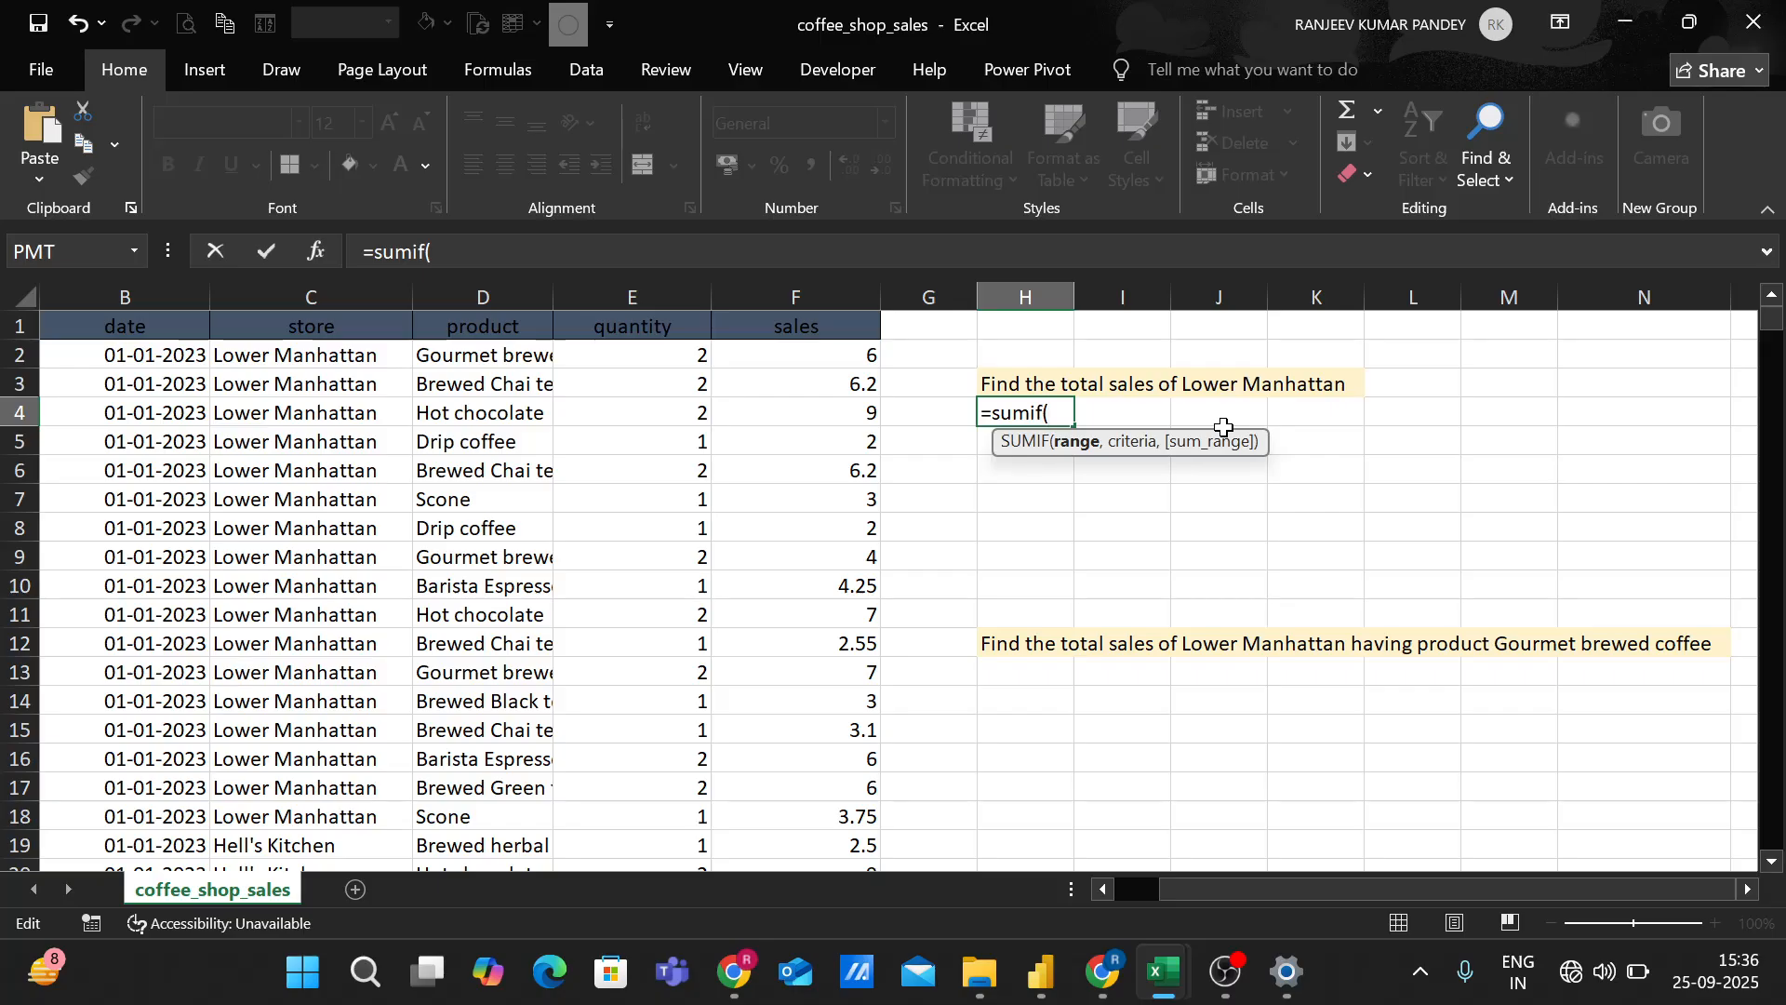
pyautogui.click(286, 354)
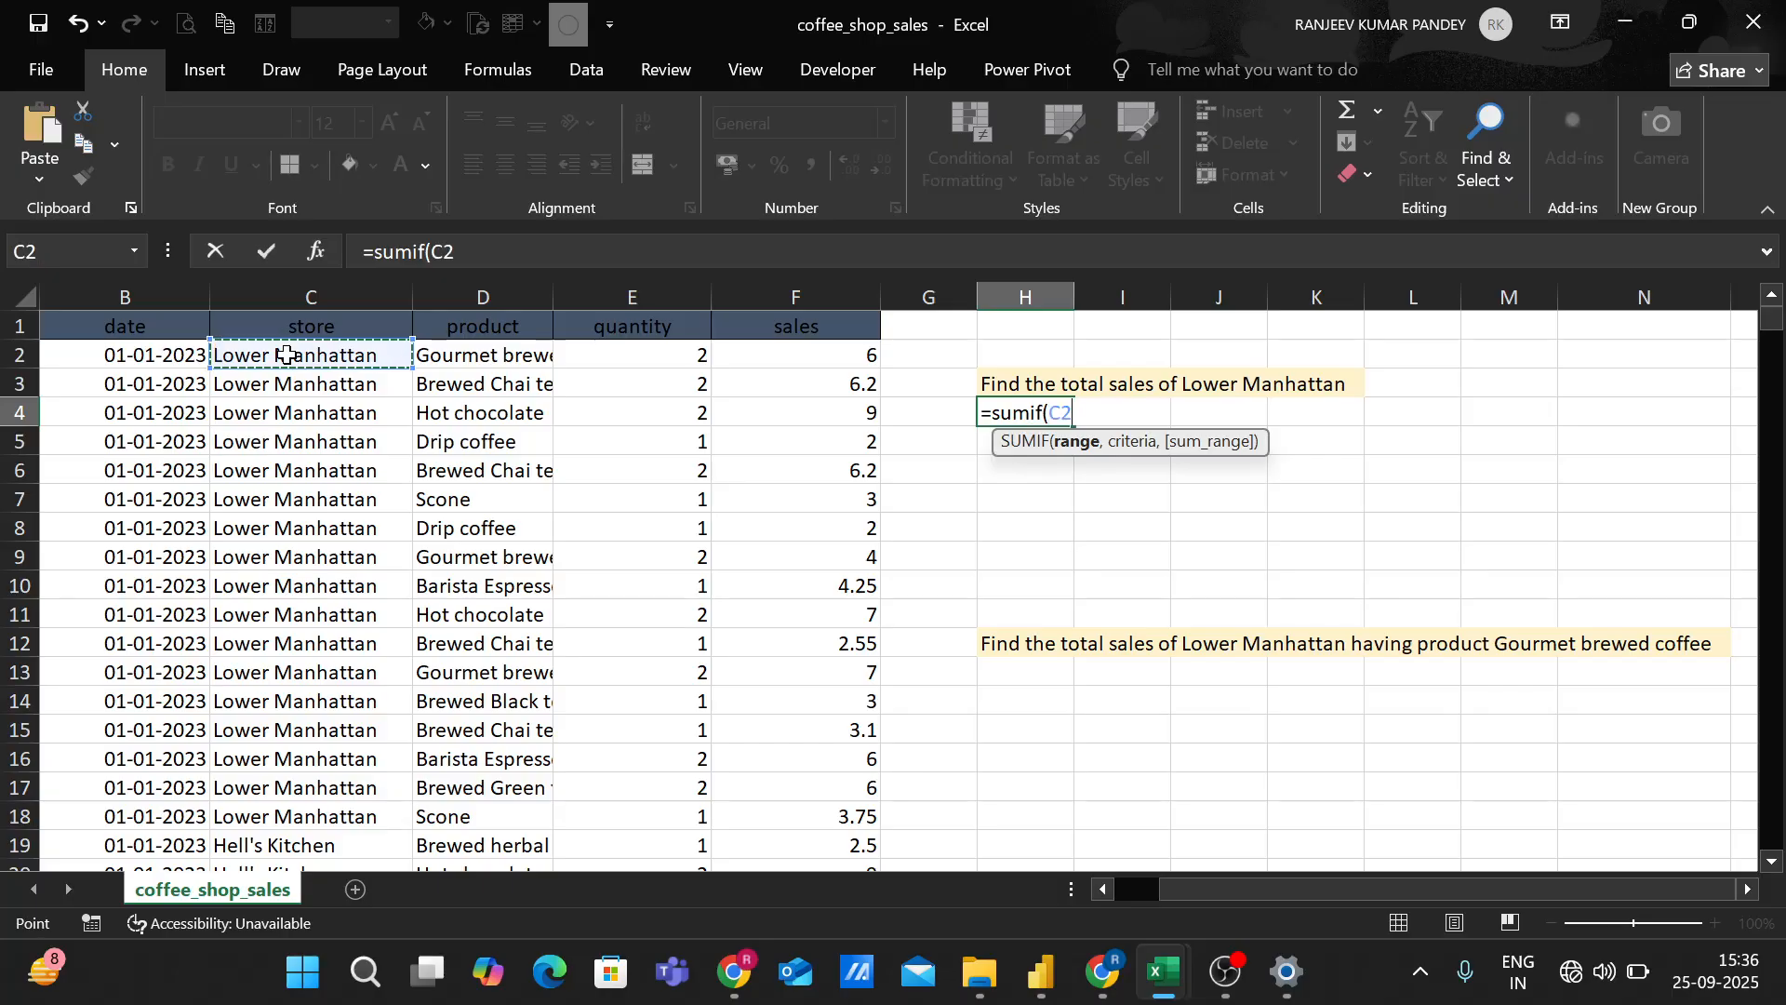
pyautogui.hotkey('ctrl', 'shift', 'Down')
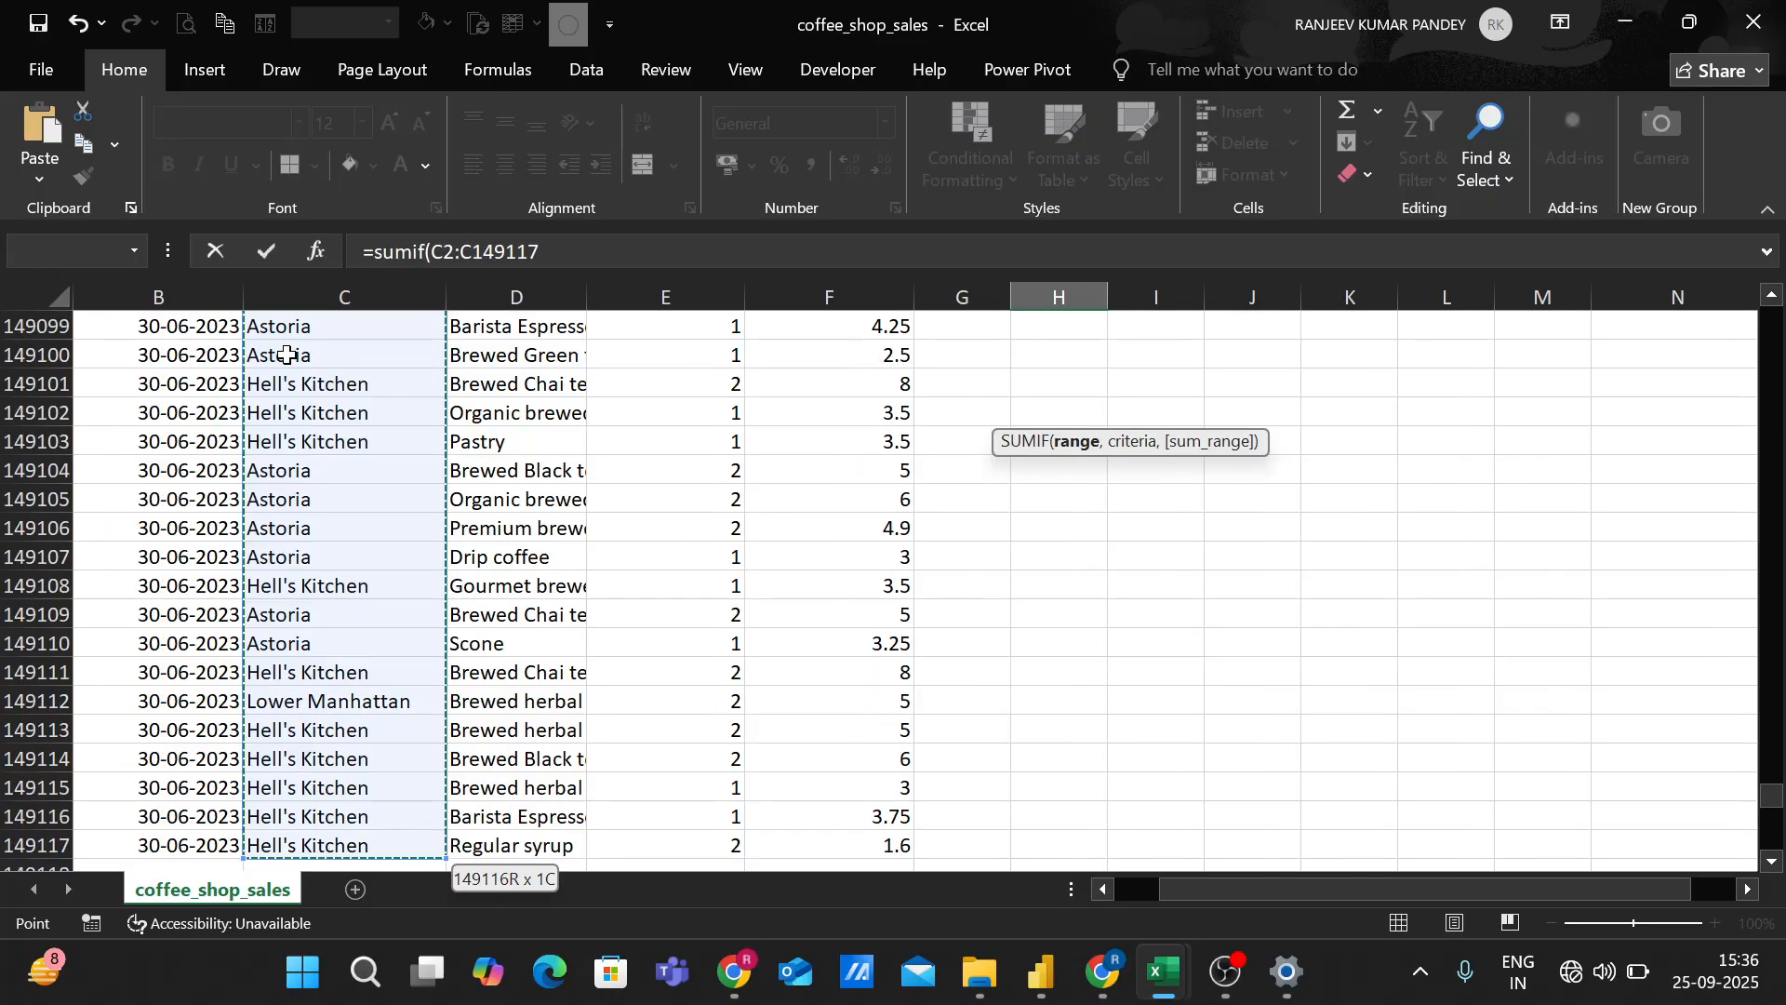
pyautogui.write(',')
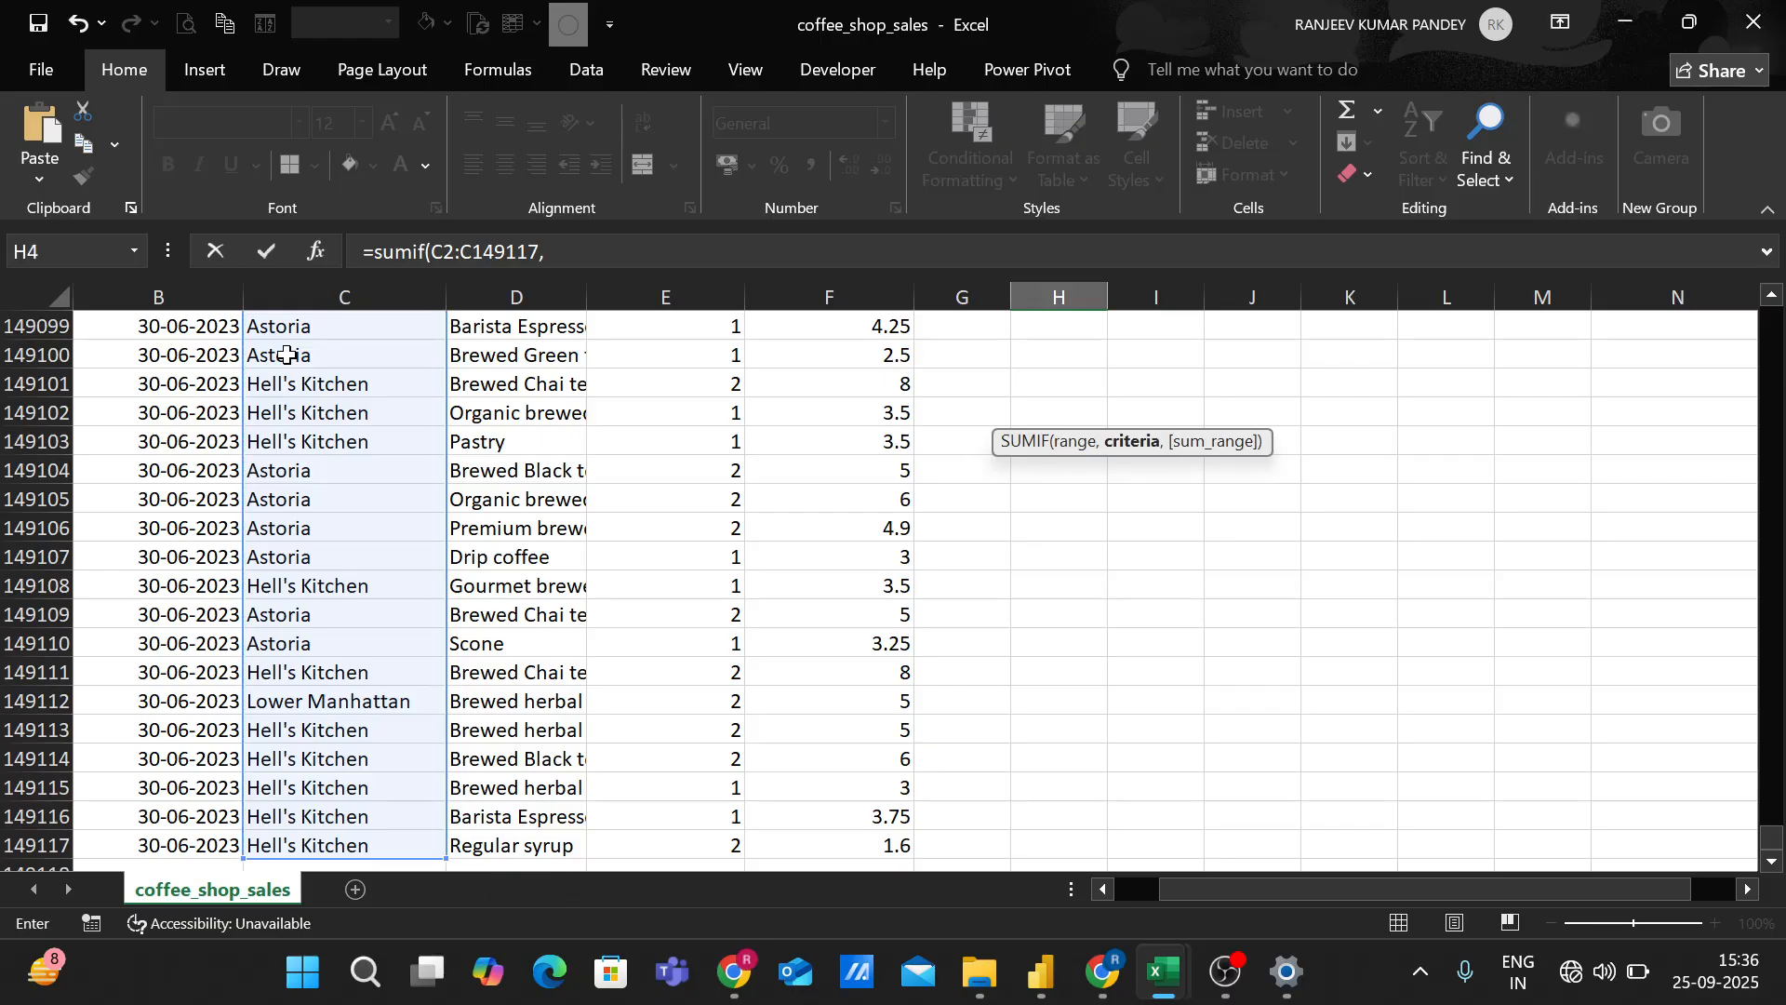
# Complete the H4 SUMIF formula with C2 as the criterion and the sales cells F2:F149117 as the sum range.
pyautogui.moveTo(1773, 837); pyautogui.dragTo(1771, 272)
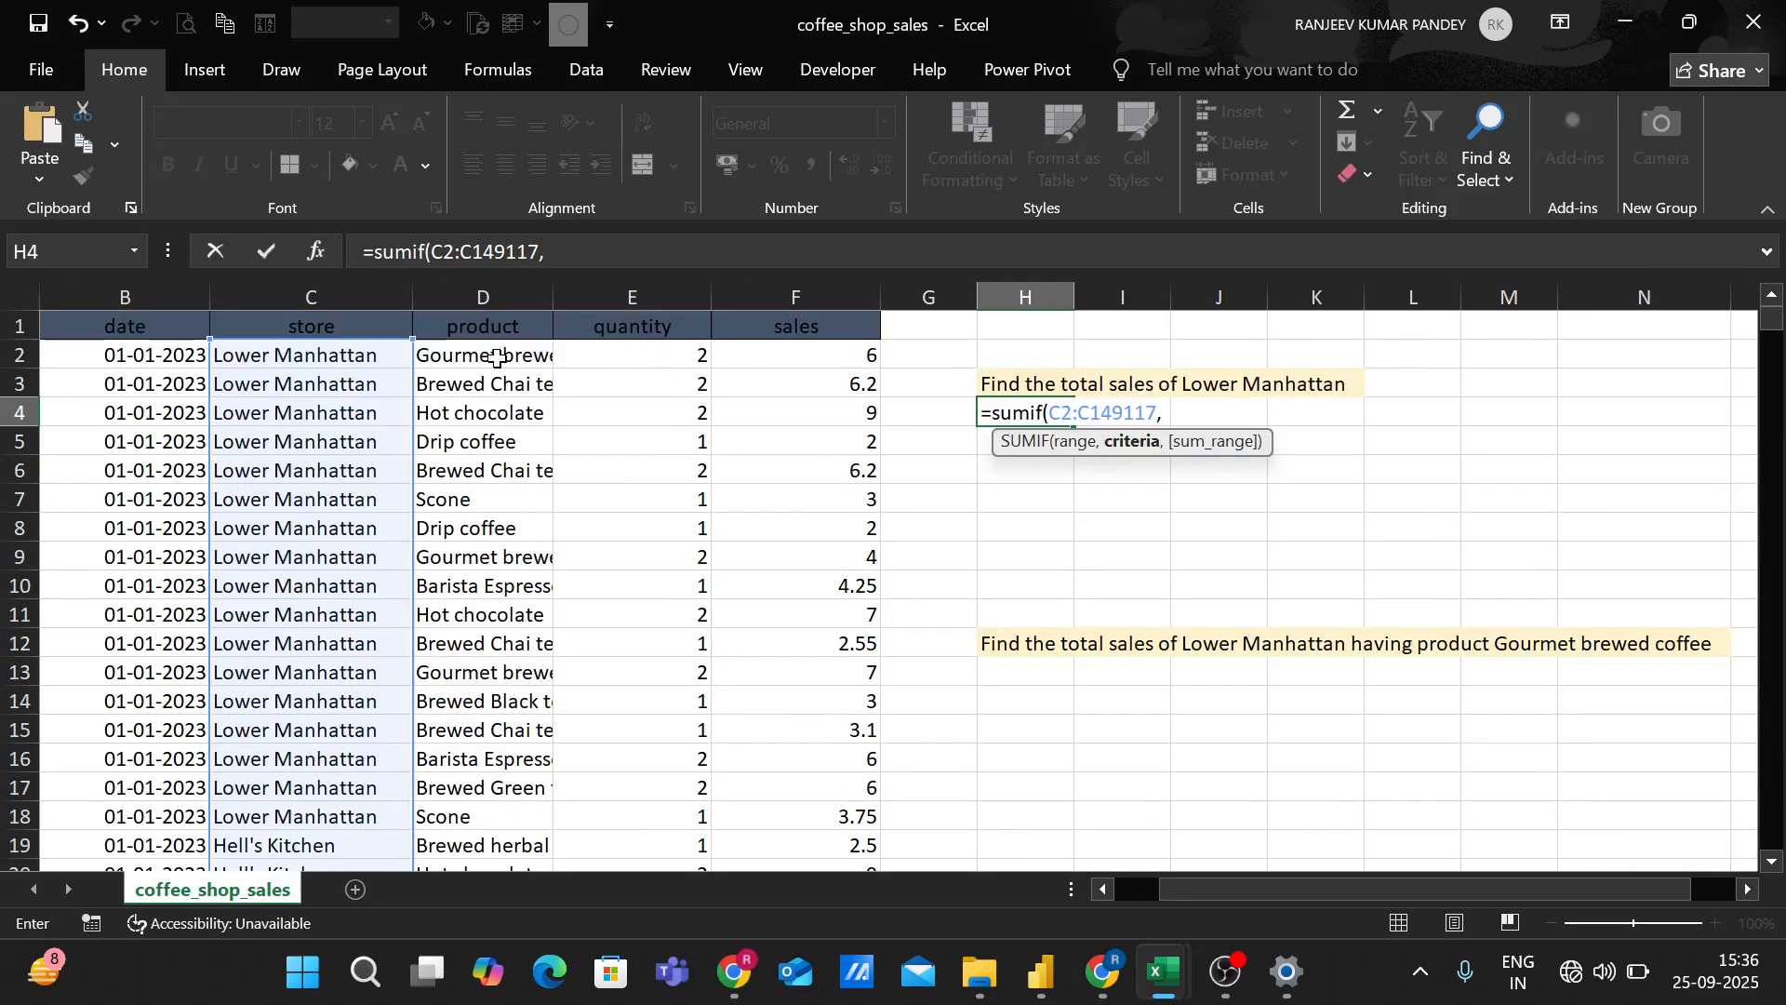
pyautogui.click(372, 353)
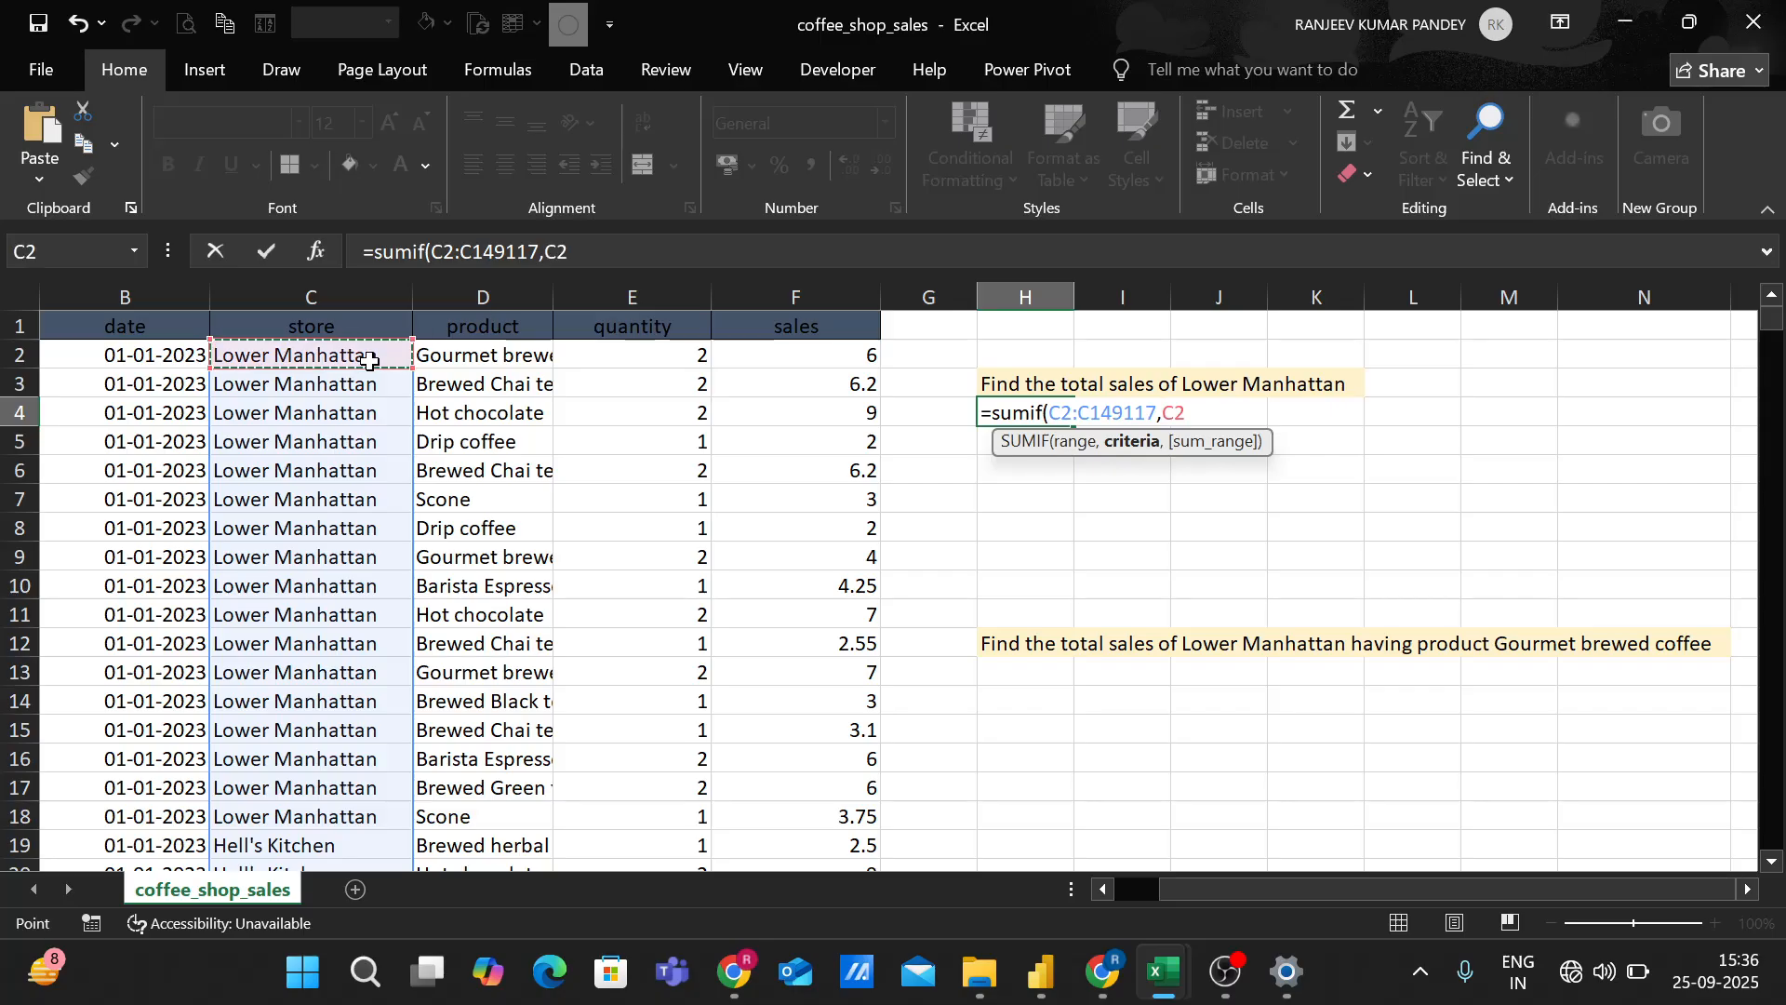
pyautogui.write(',')
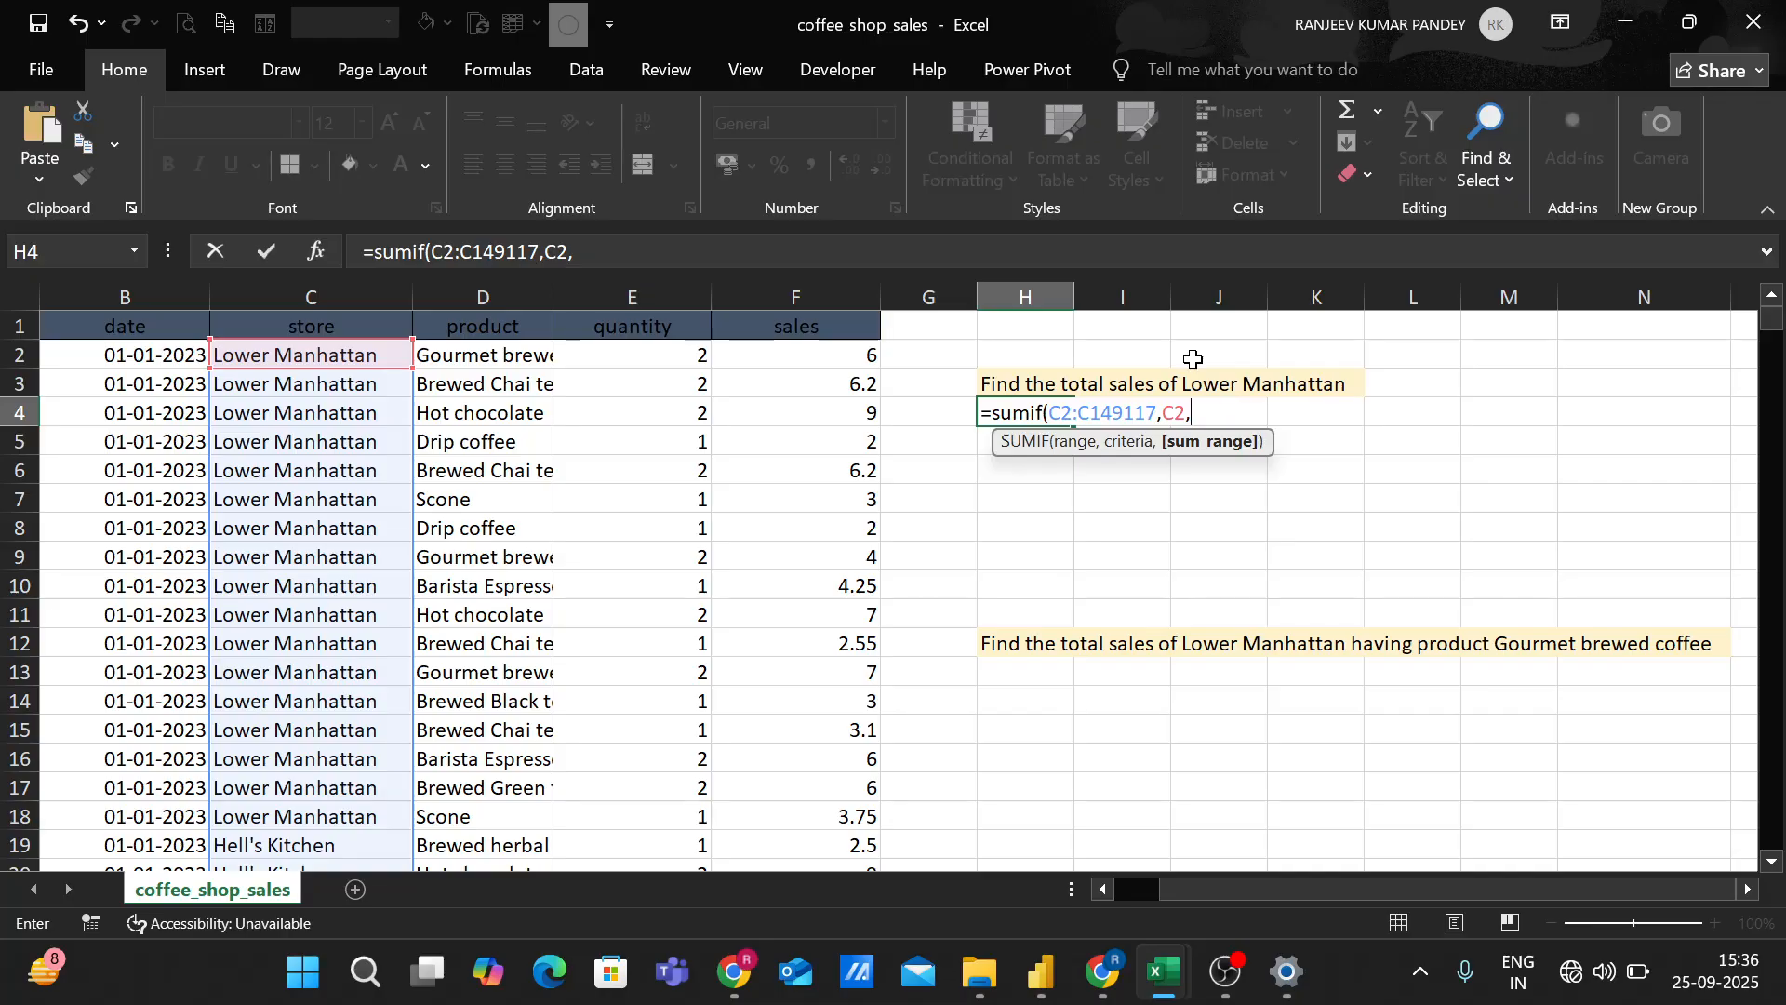
pyautogui.click(825, 349)
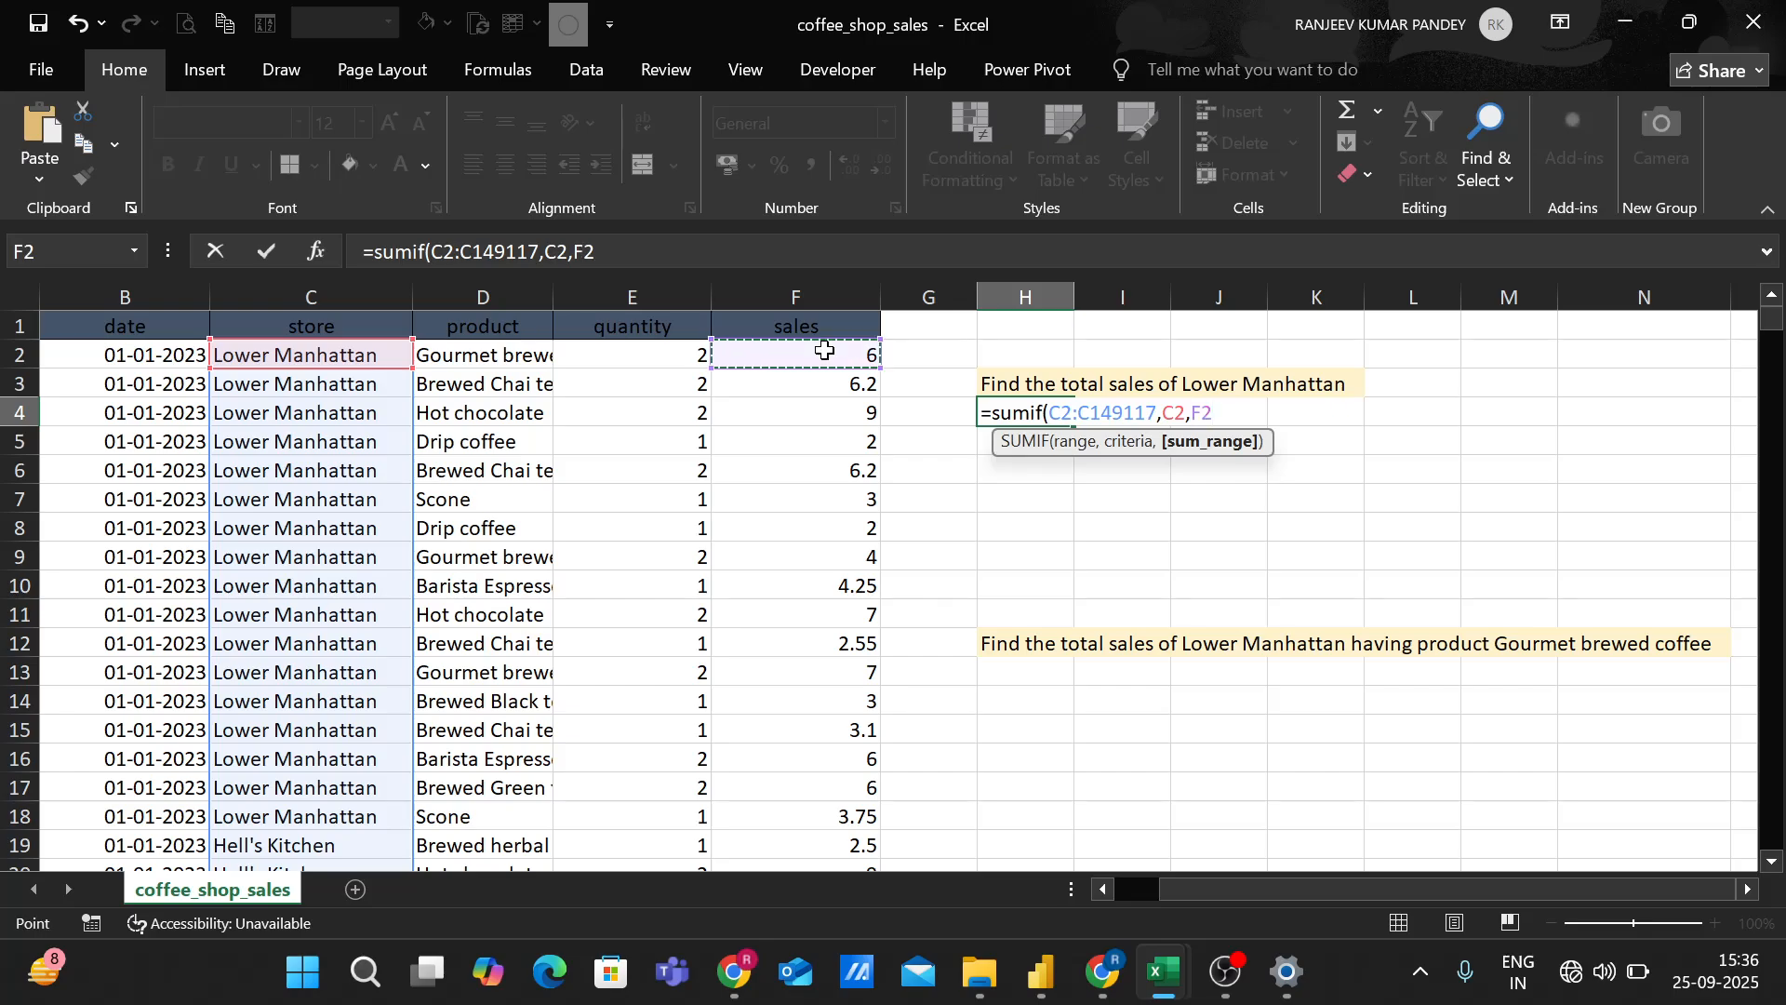
pyautogui.hotkey('ctrl', 'shift', 'Down')
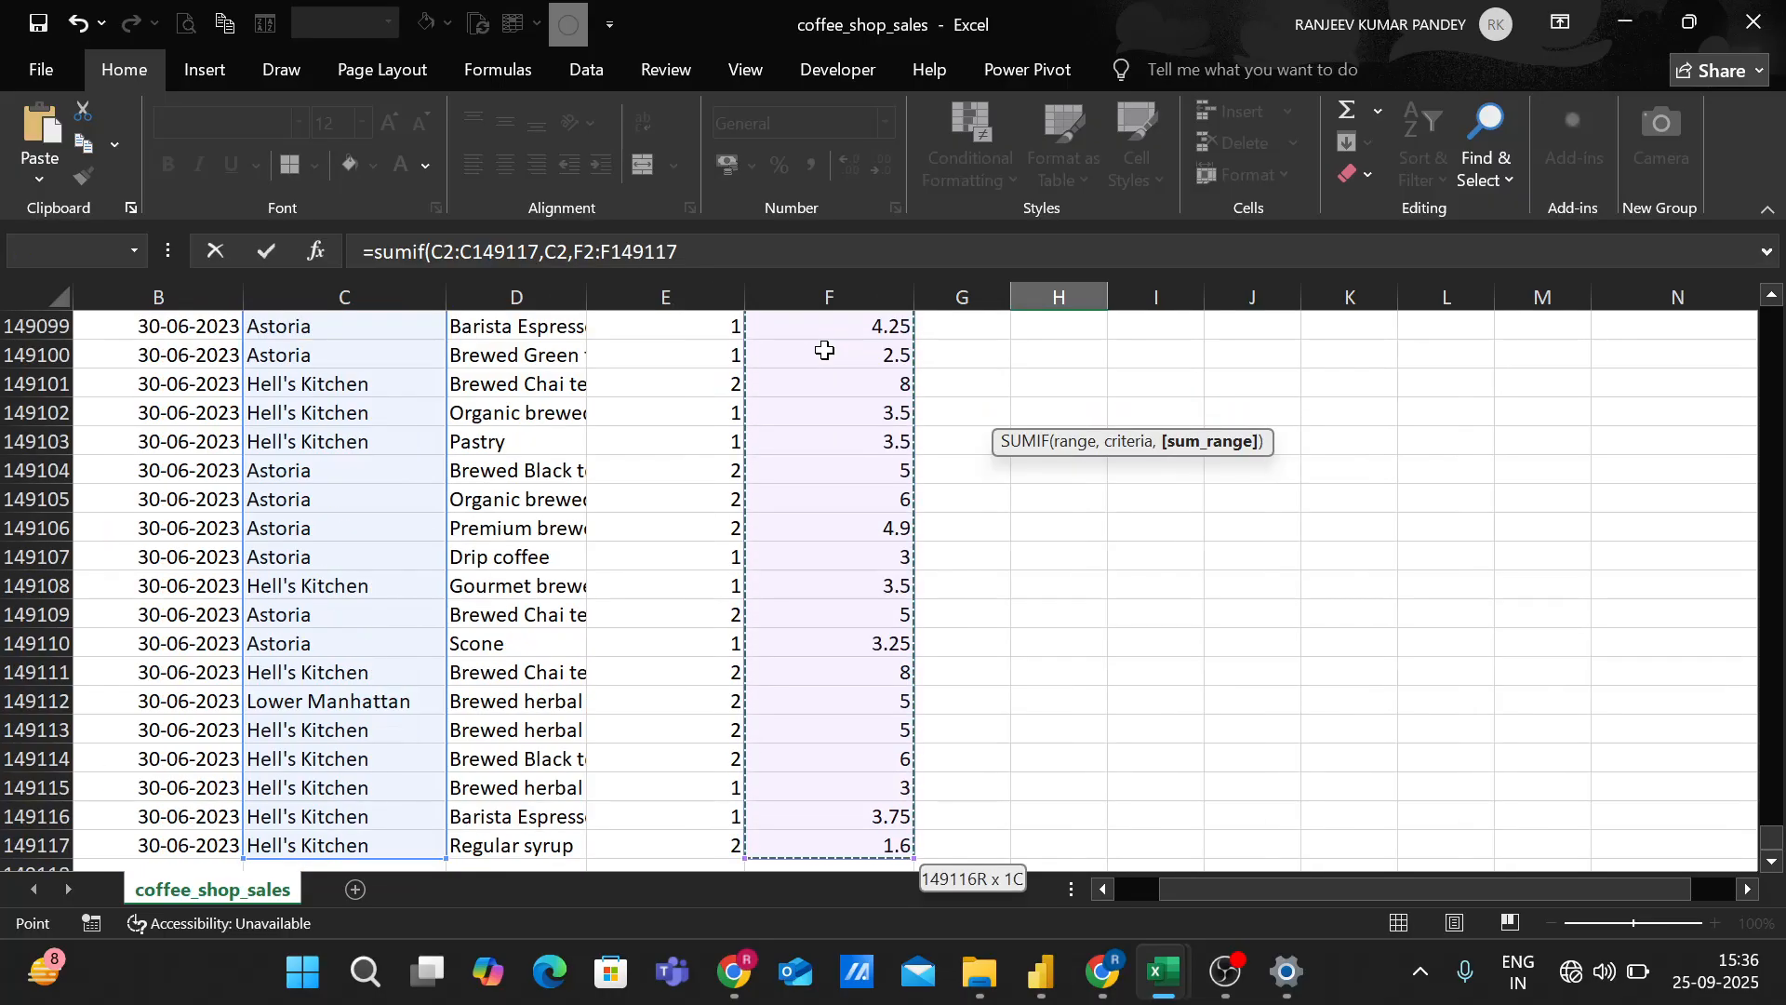
pyautogui.write(')')
pyautogui.press('Return')
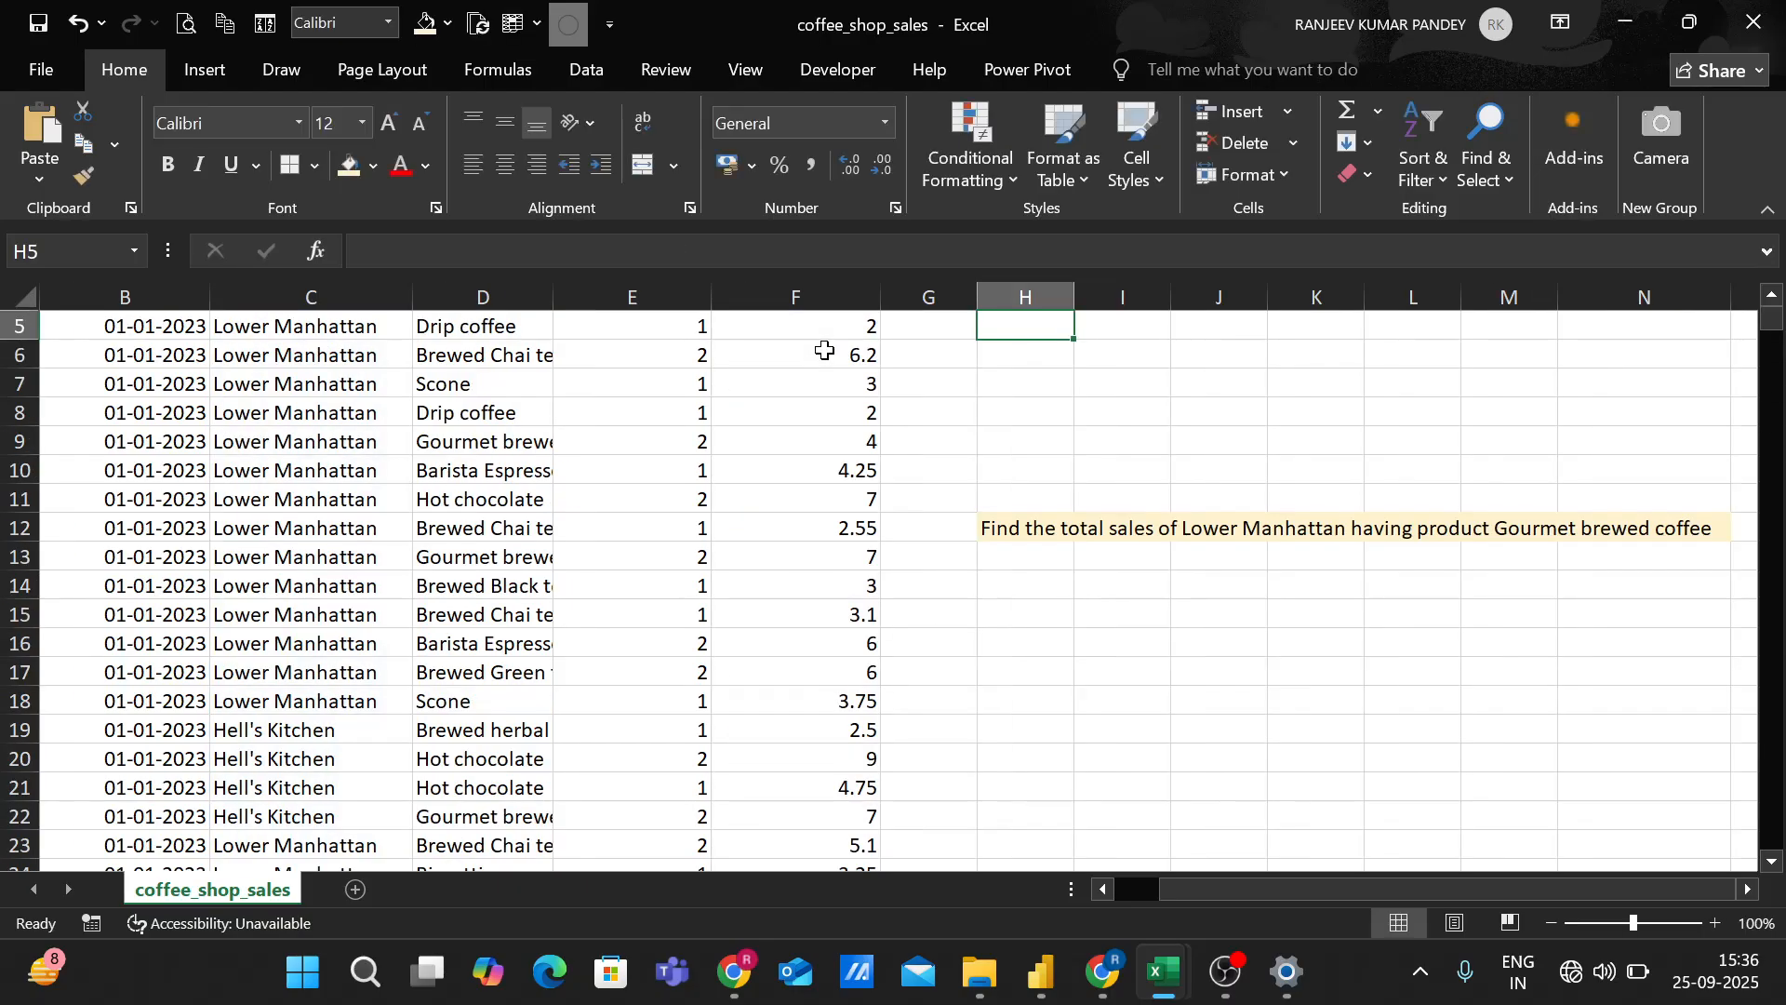
pyautogui.scroll(2, 1070, 449)
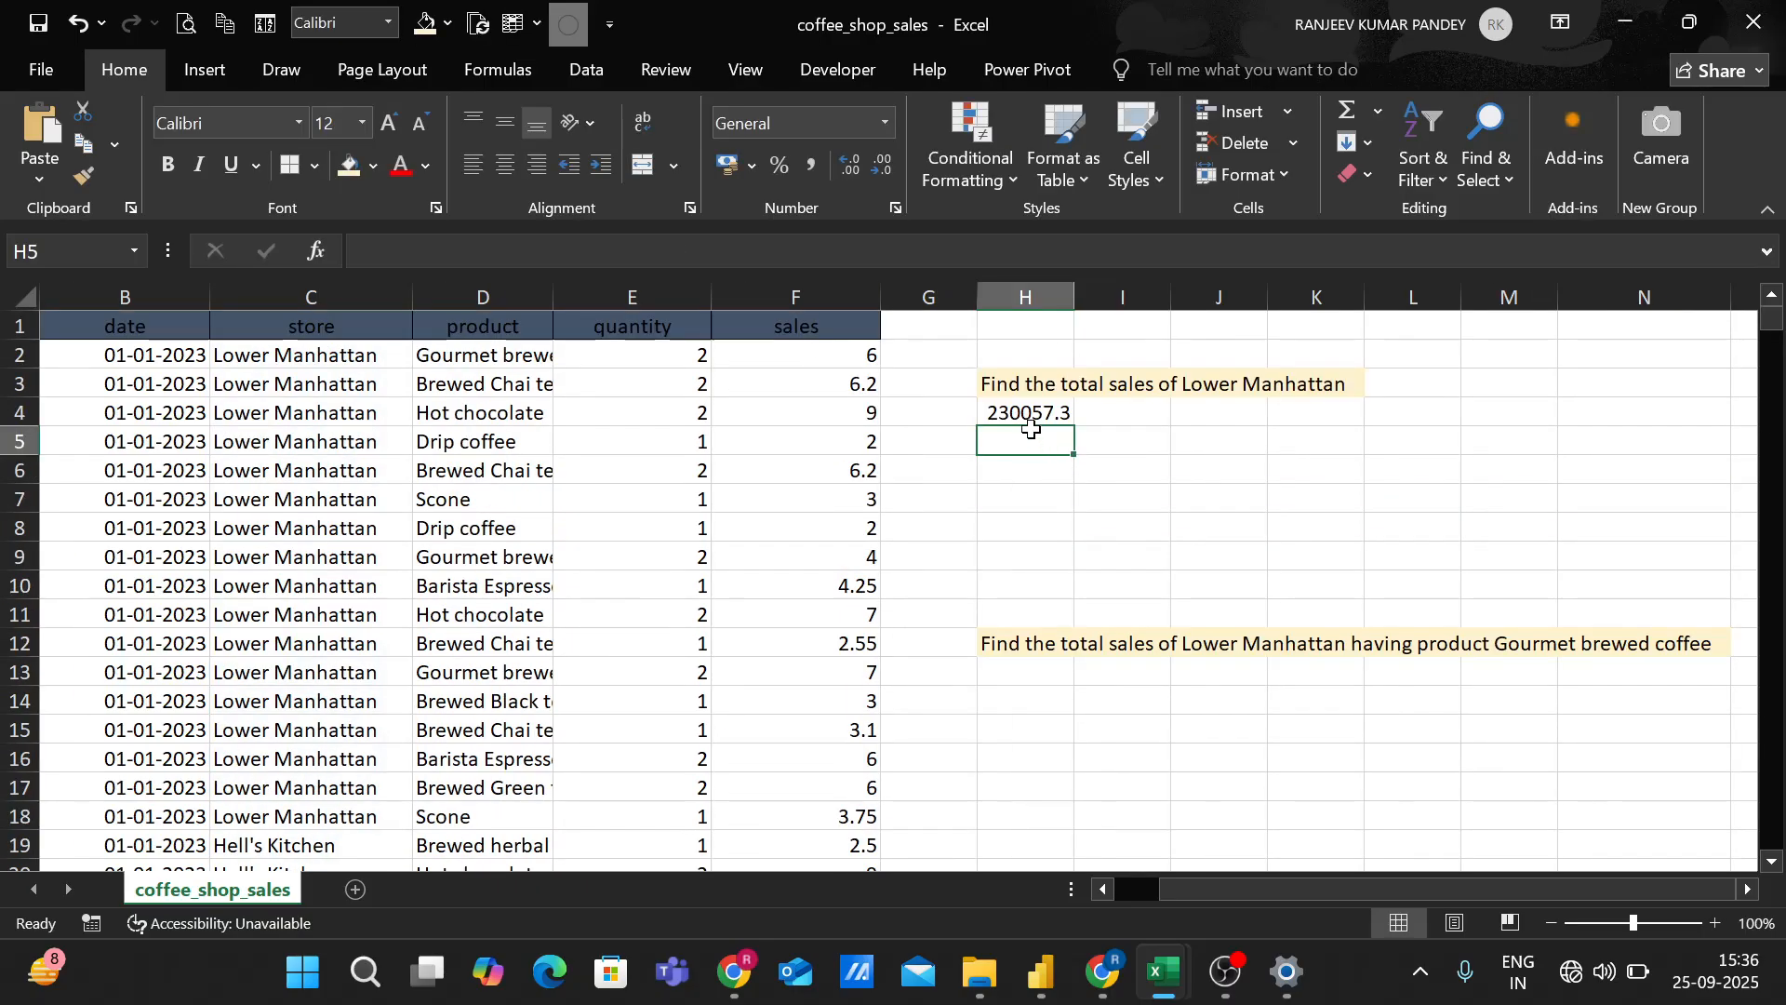
pyautogui.click(1032, 418)
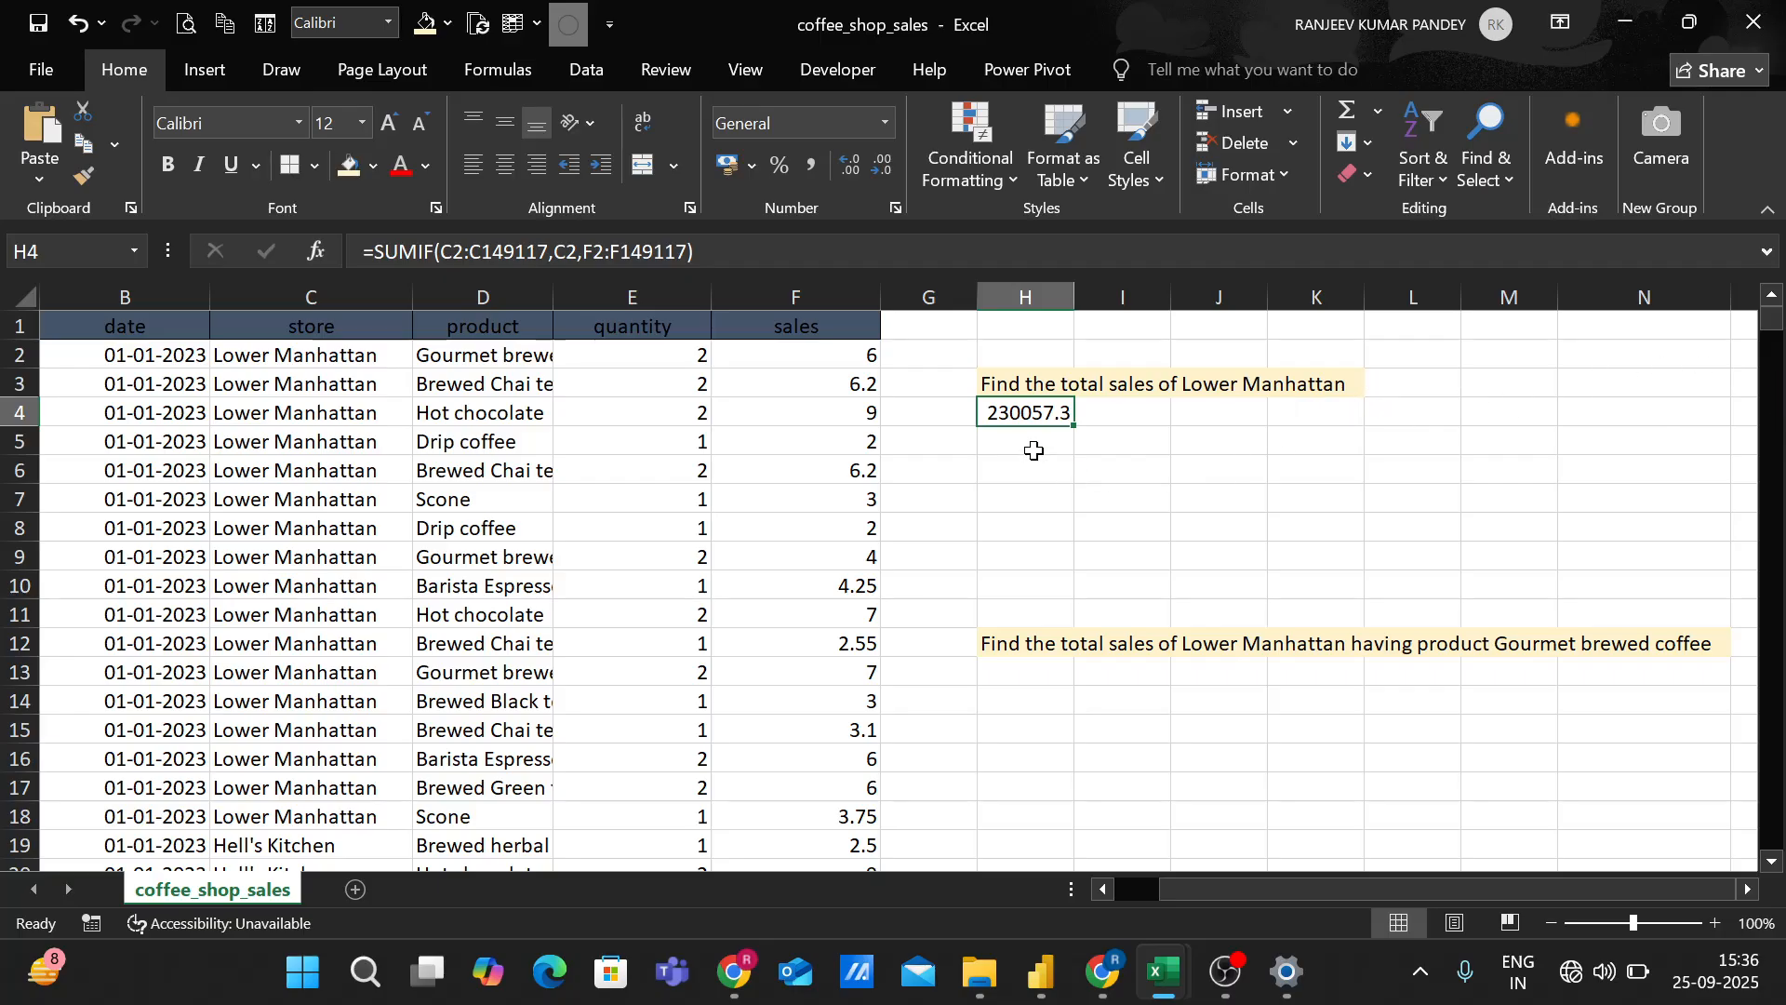
# Begin a SUMIFS formula in H13 with the sales cells F2:F149117 as the sum range.
pyautogui.scroll(-2, 1044, 577)
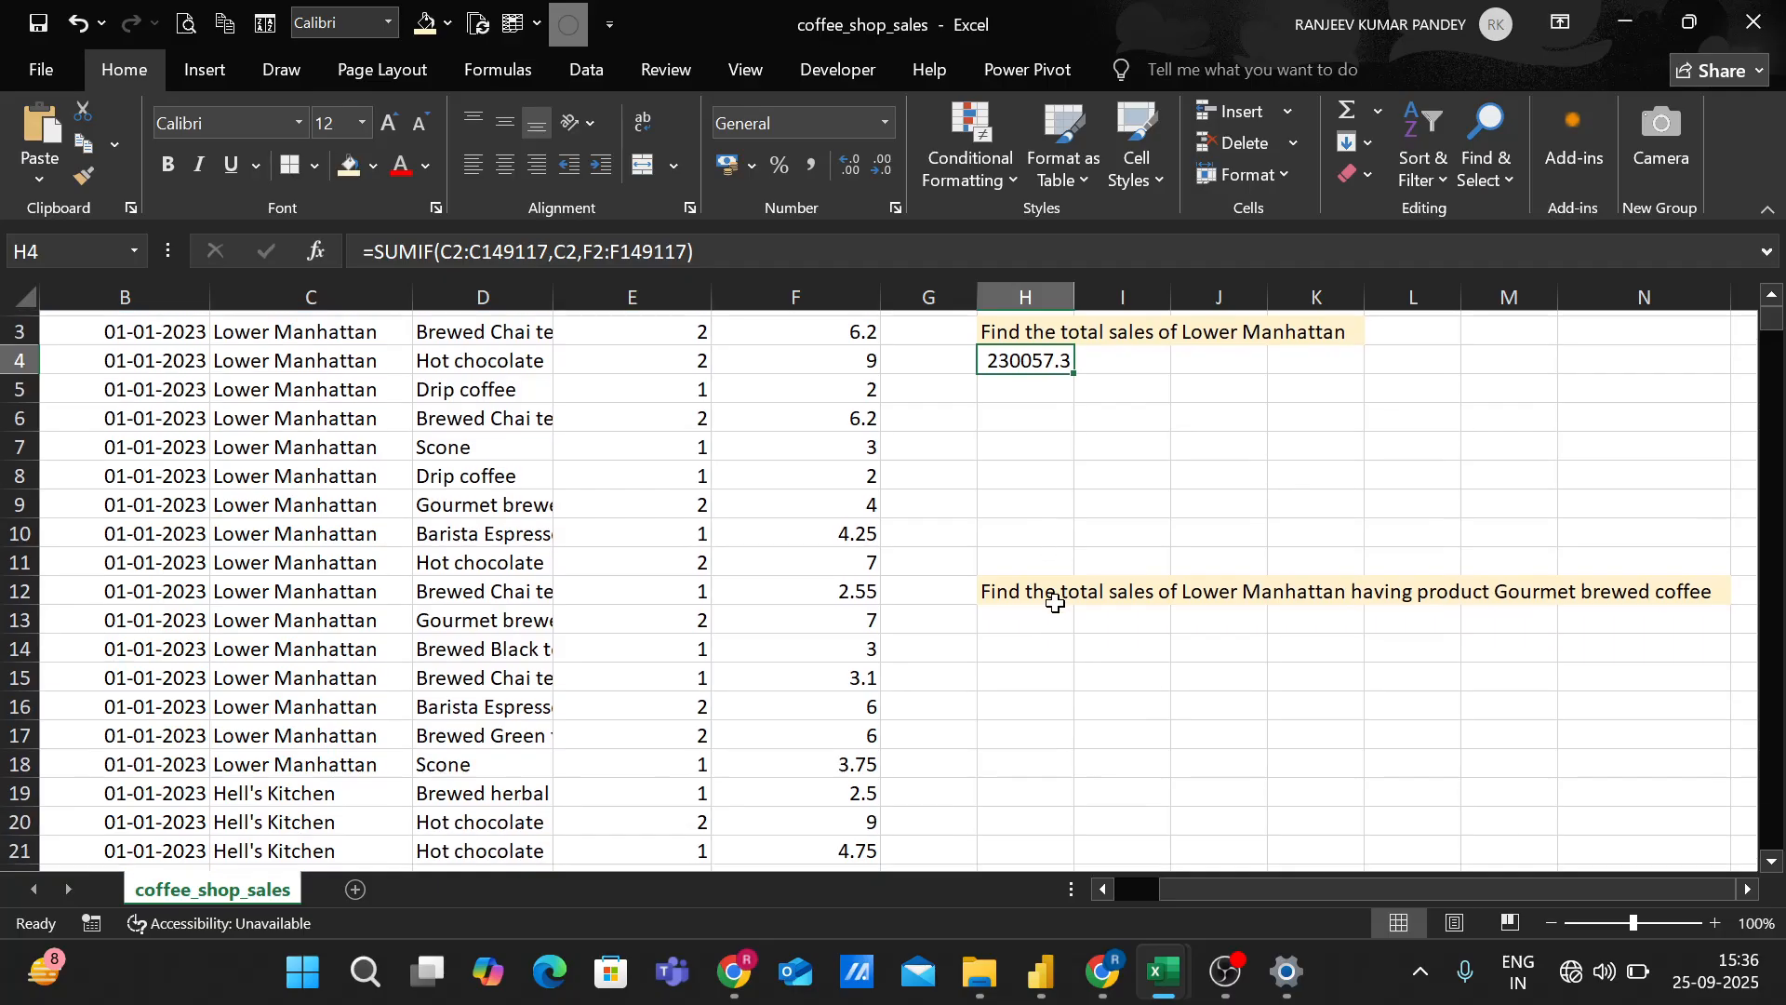
pyautogui.scroll(1, 1211, 622)
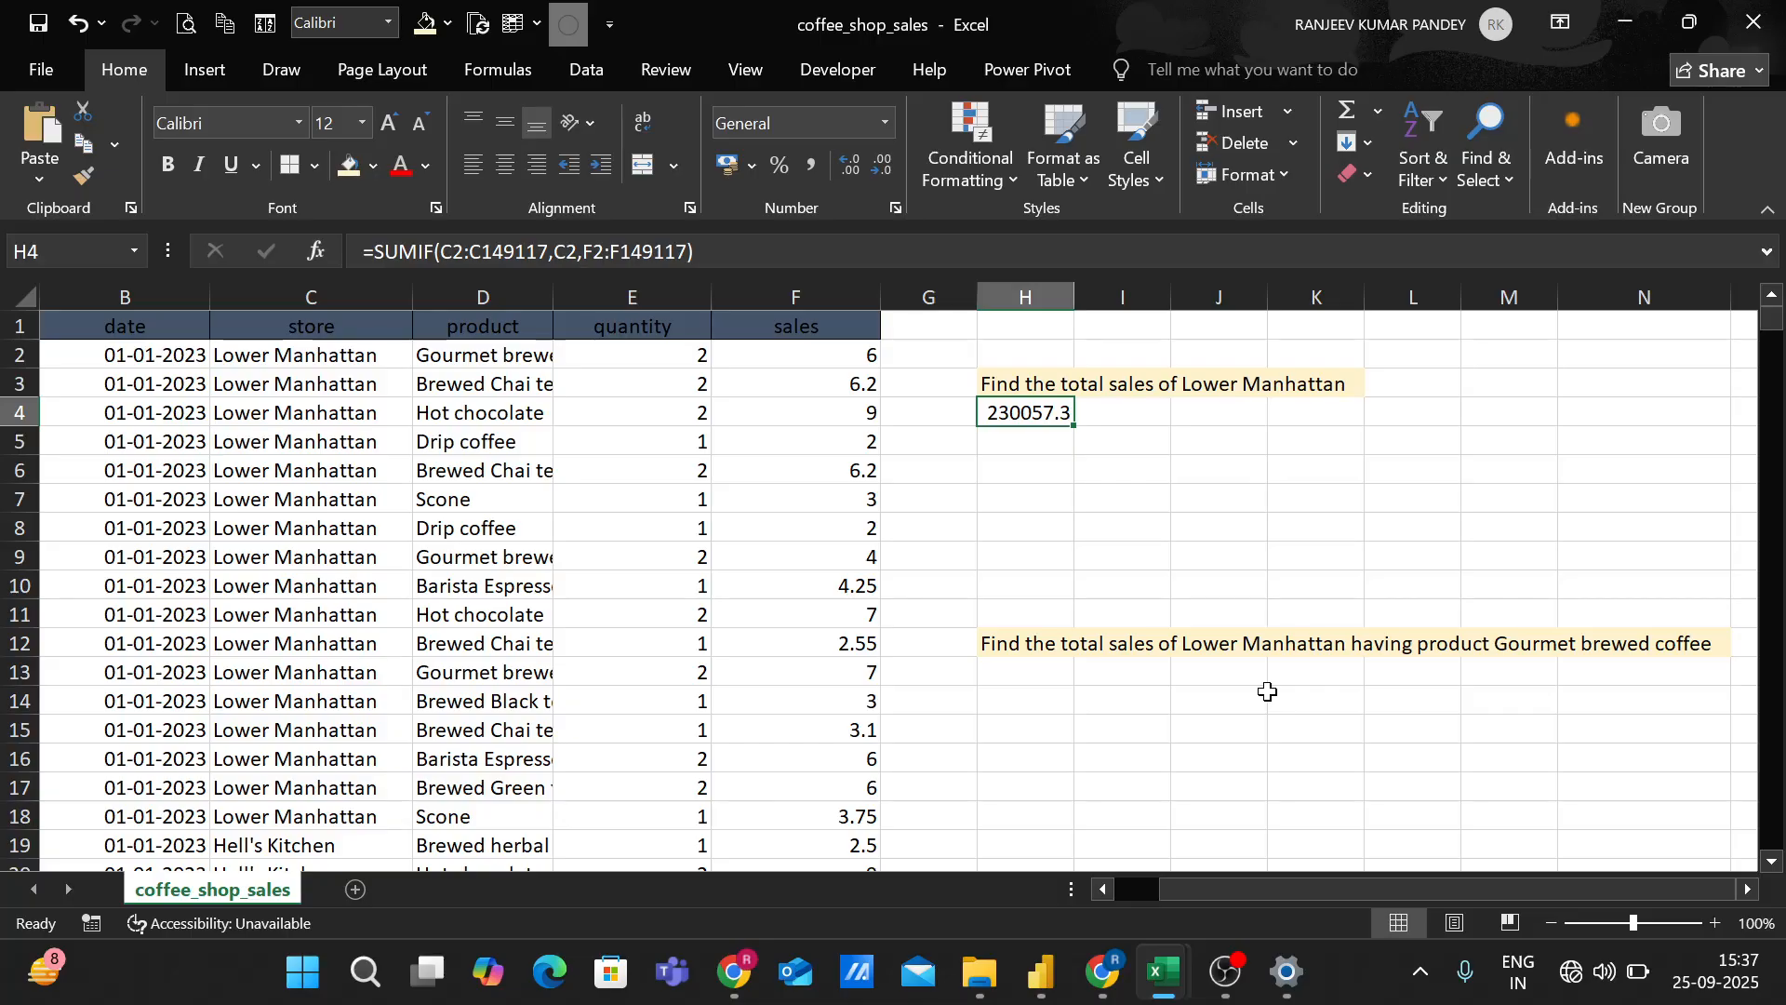
pyautogui.doubleClick(1046, 672)
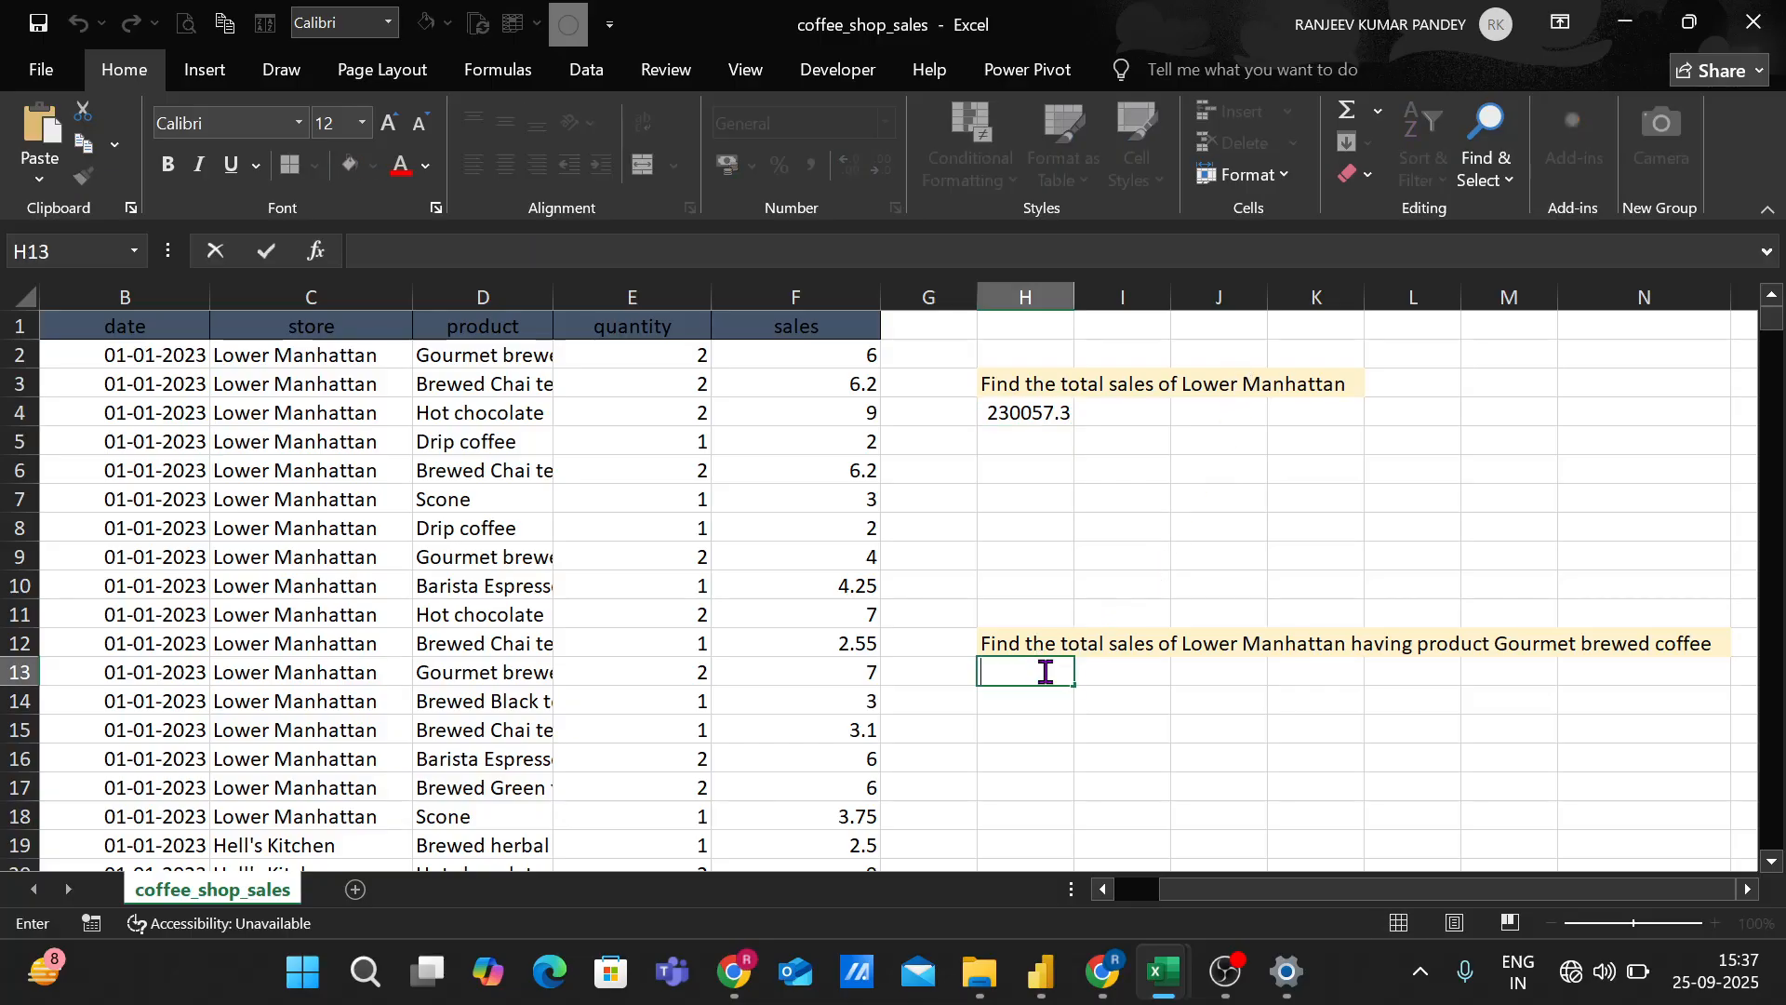
pyautogui.write('=sumifs')
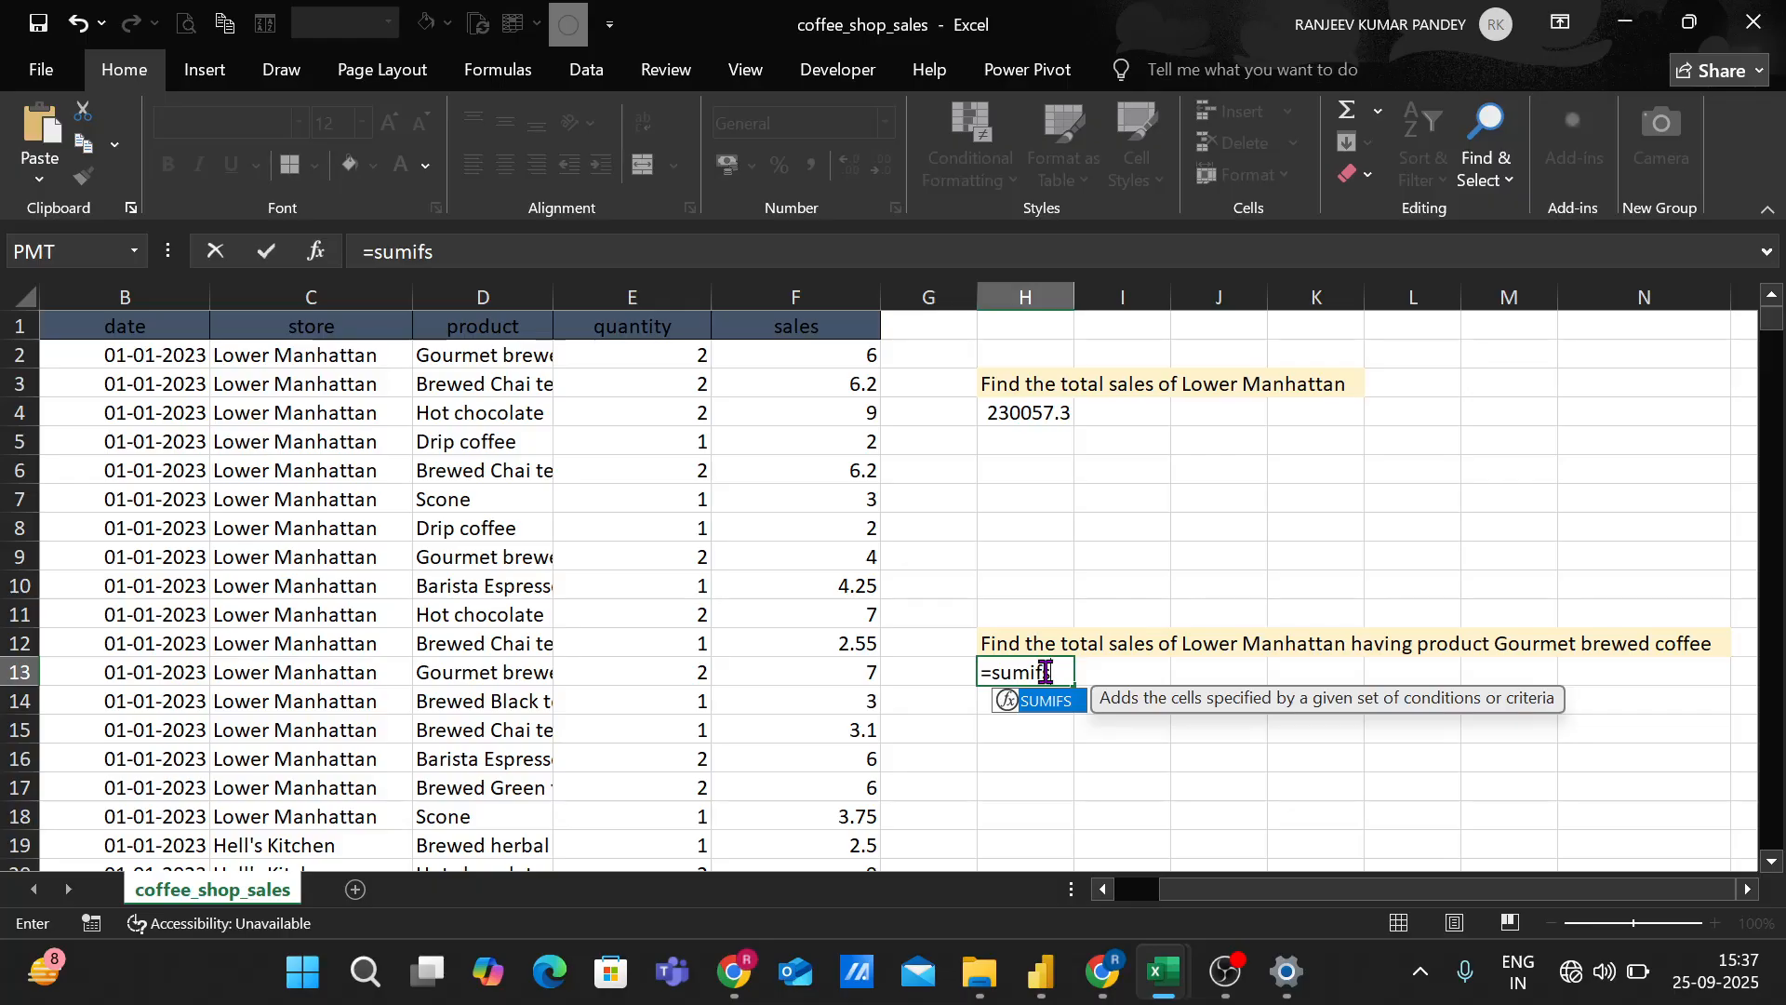
pyautogui.write('(')
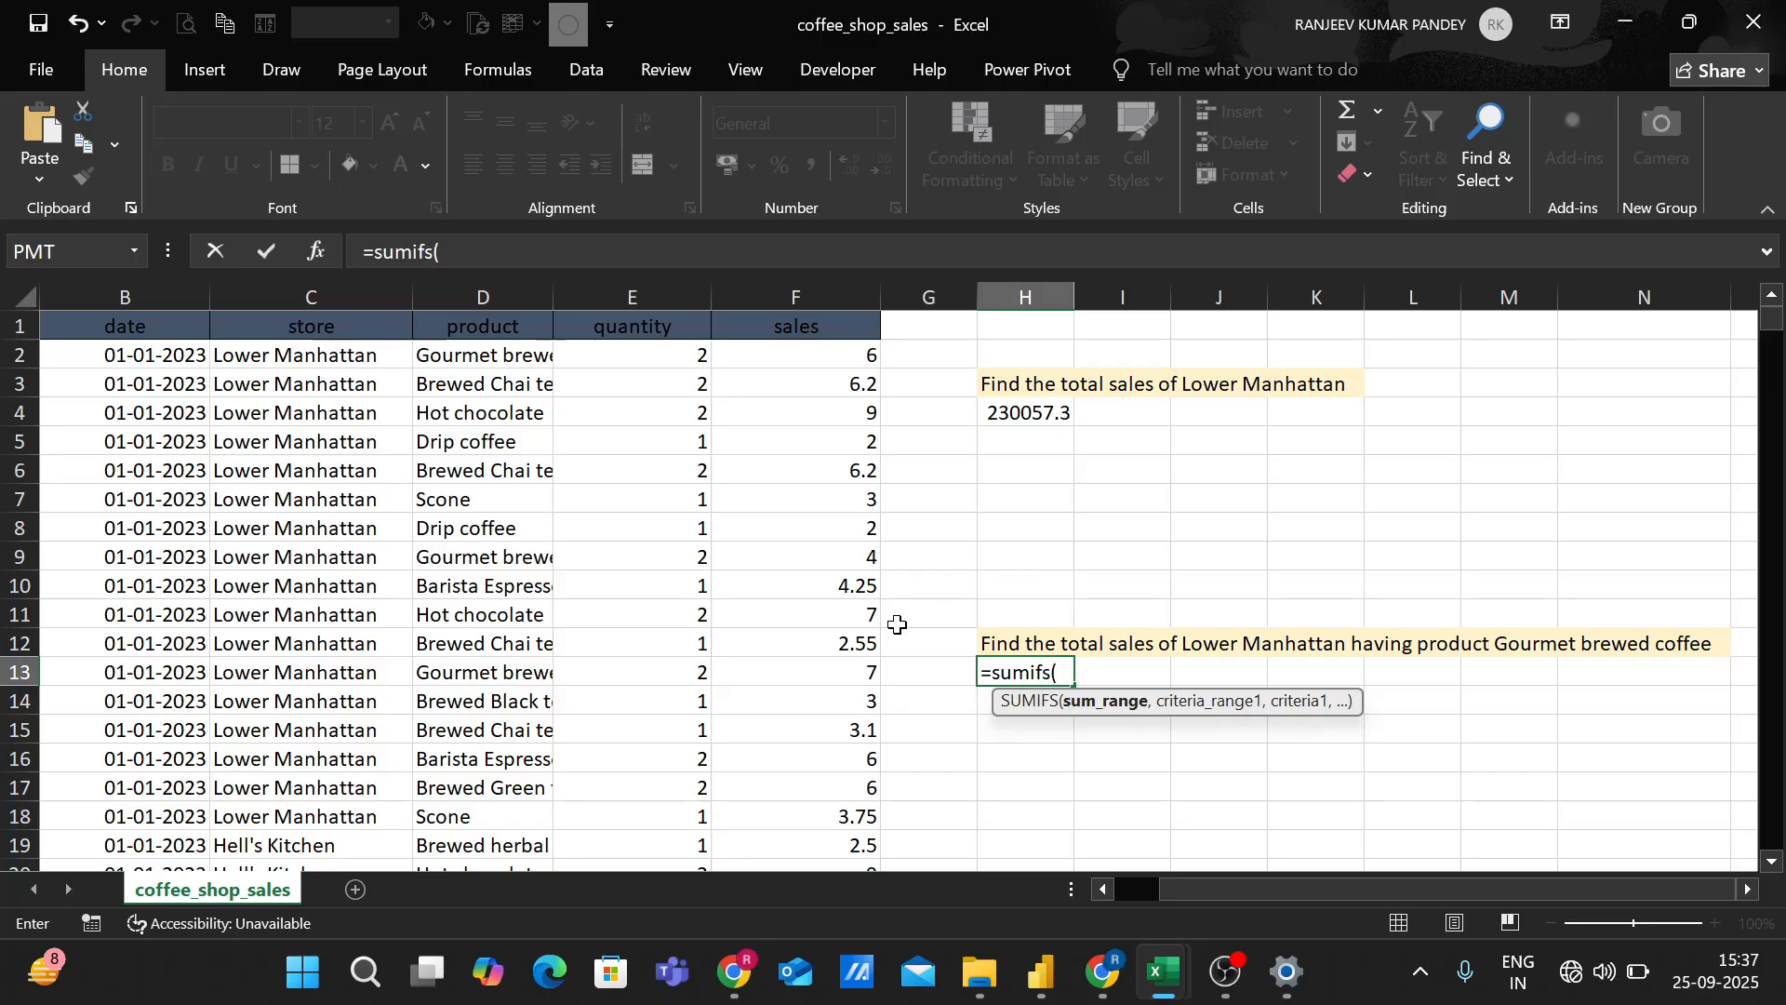
pyautogui.click(786, 359)
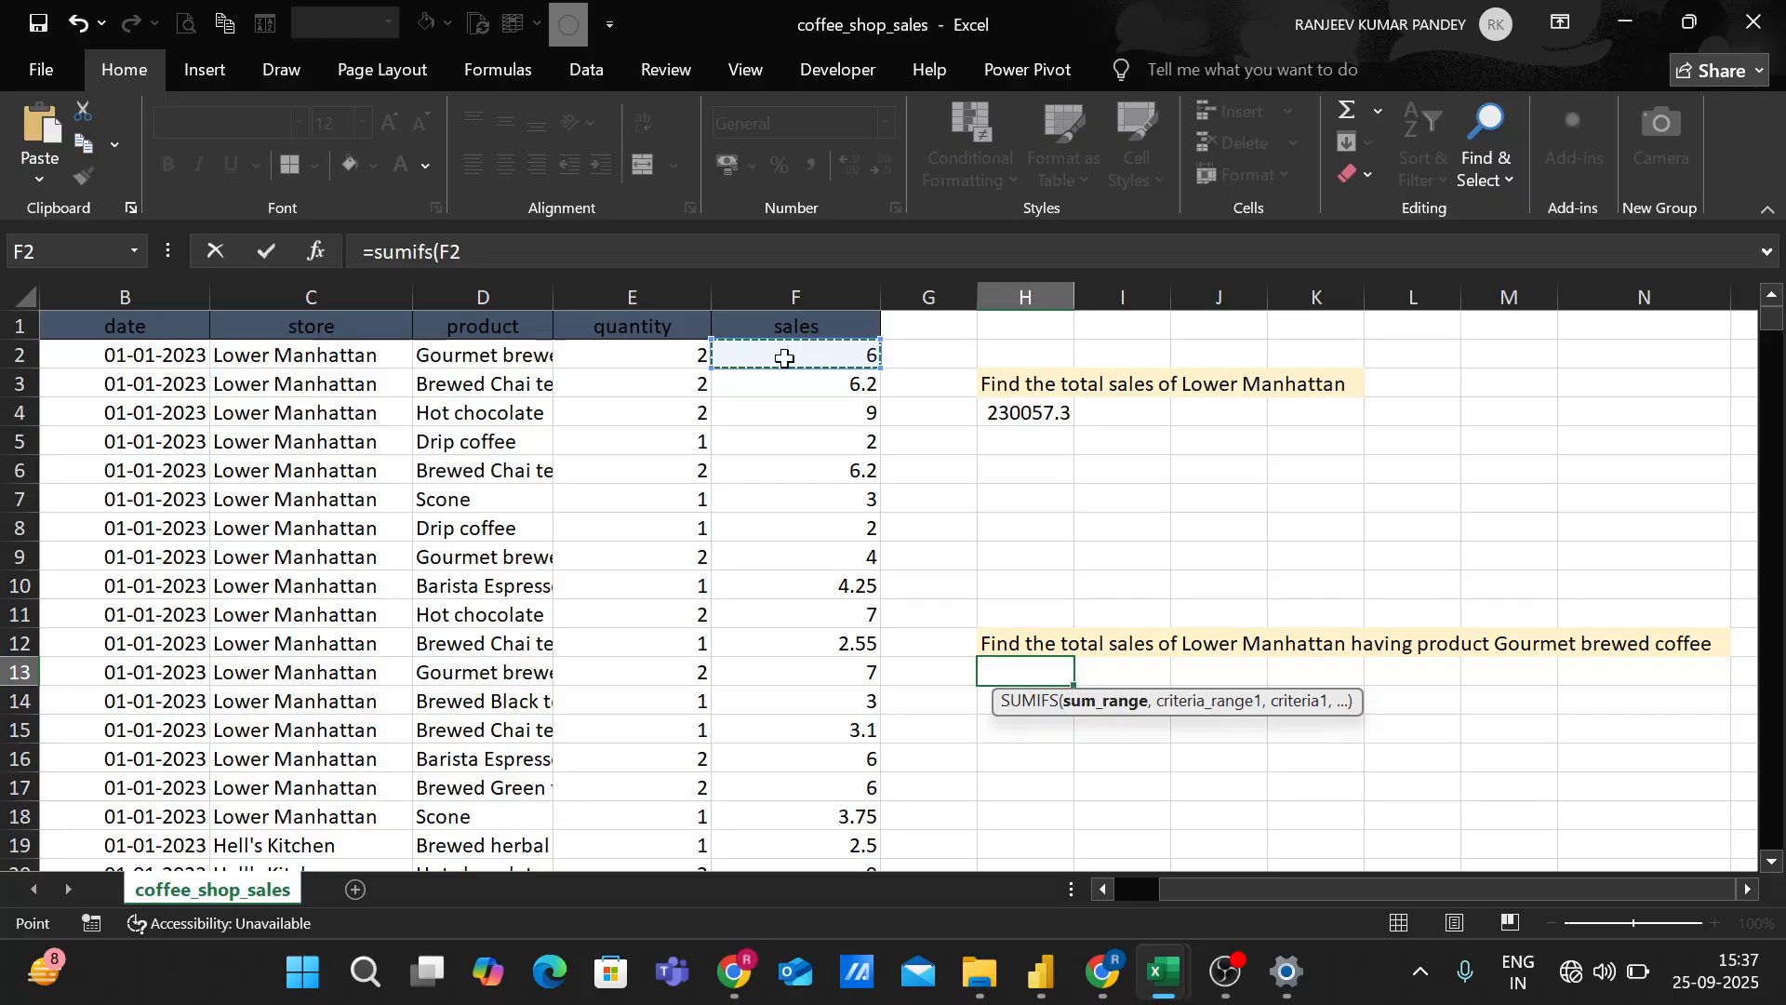
pyautogui.hotkey('ctrl', 'shift', 'Down')
pyautogui.write(',')
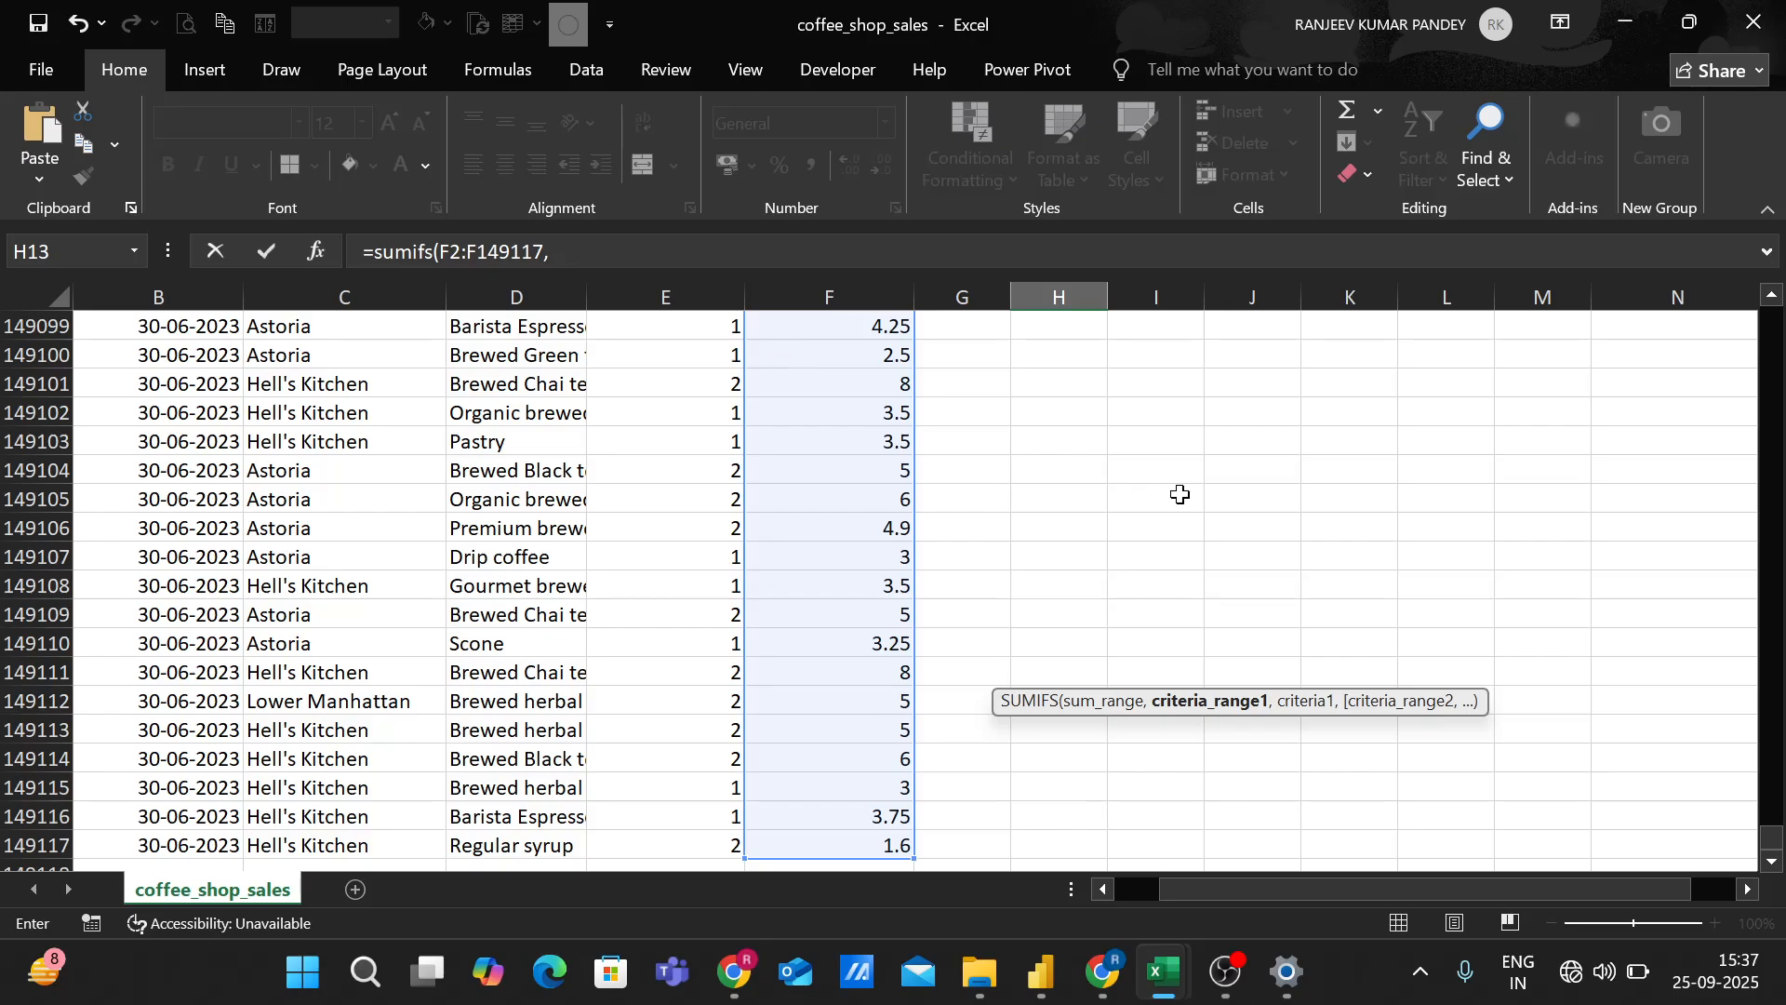
# Add the store cells C2:C149117 as the first criteria range of the SUMIFS formula, with C2 as its criterion.
pyautogui.moveTo(1771, 836); pyautogui.dragTo(1772, 313)
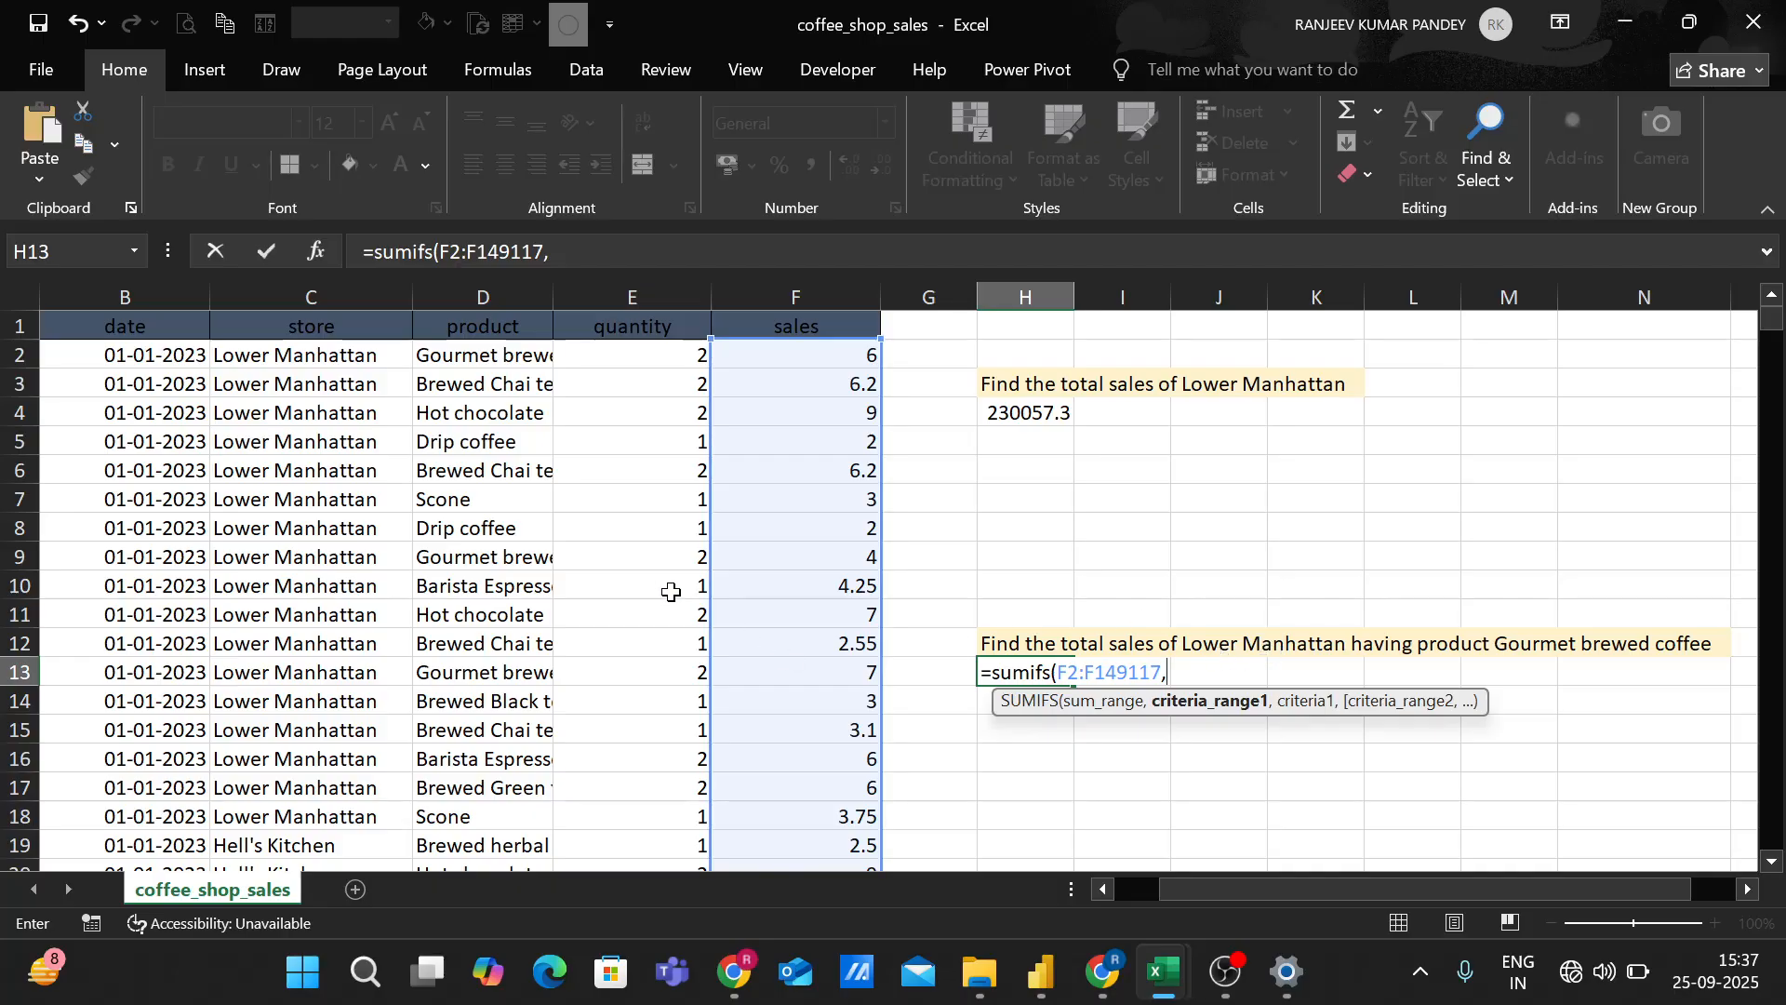
pyautogui.click(310, 358)
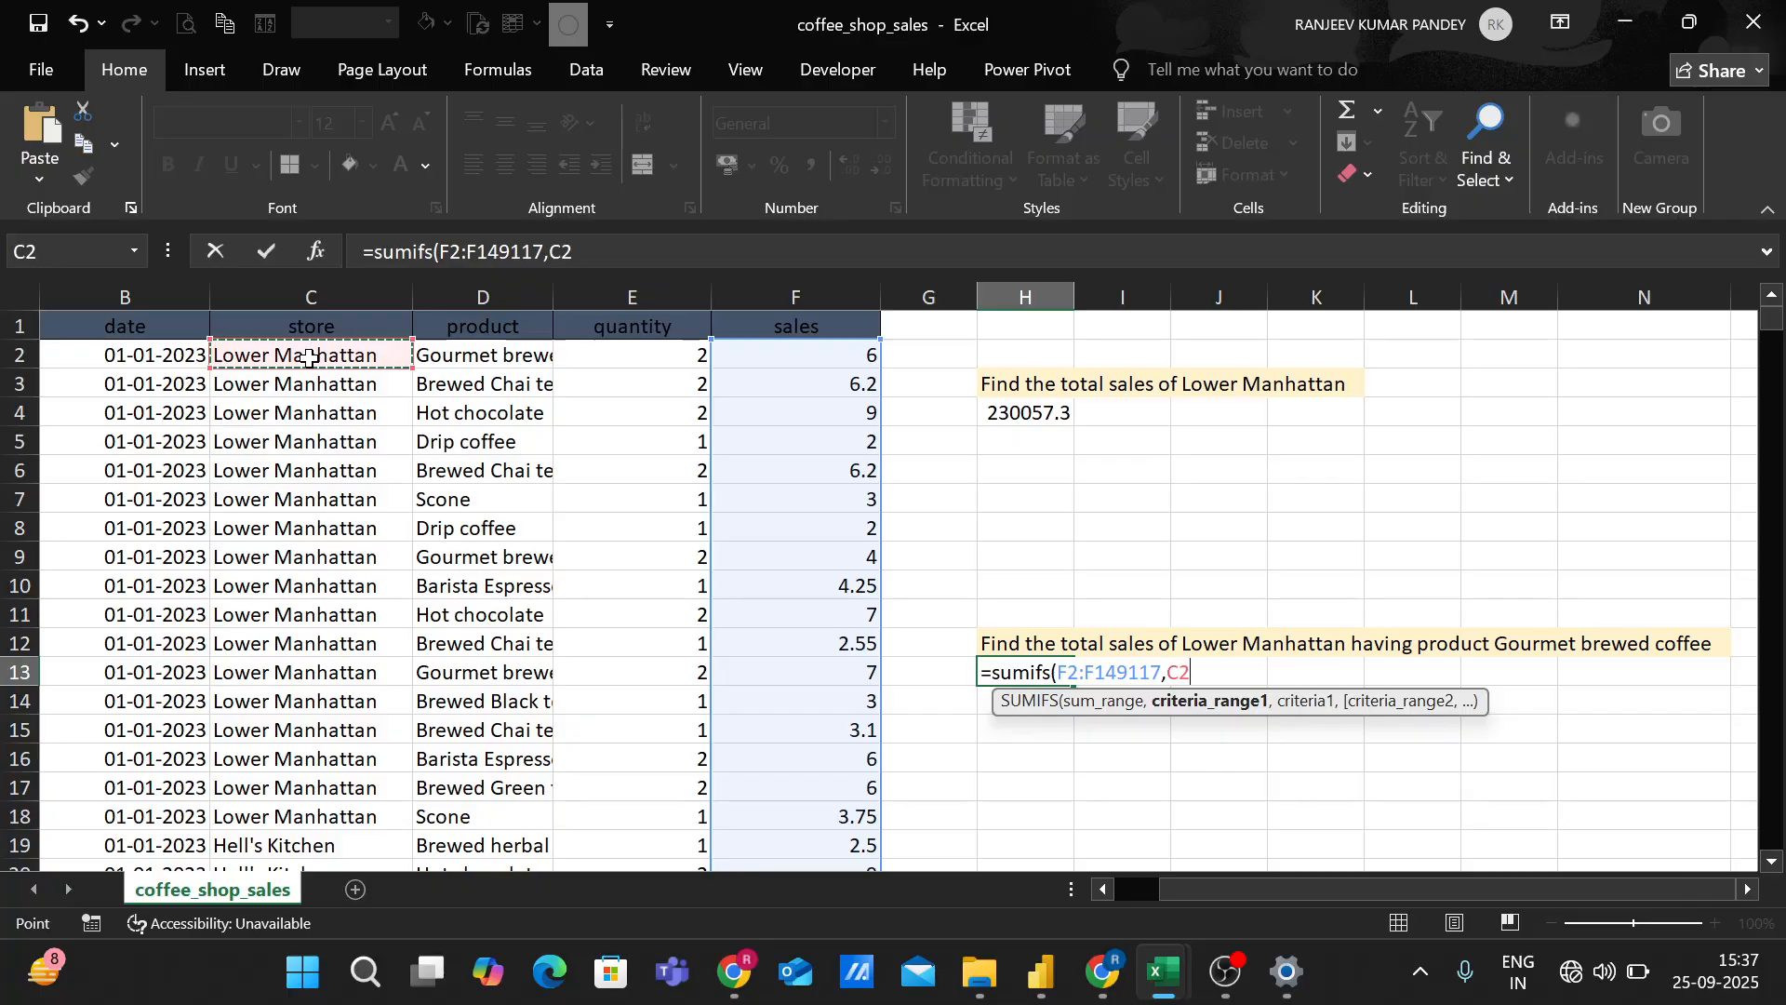
pyautogui.hotkey('ctrl', 'shift', 'Down')
pyautogui.write(',')
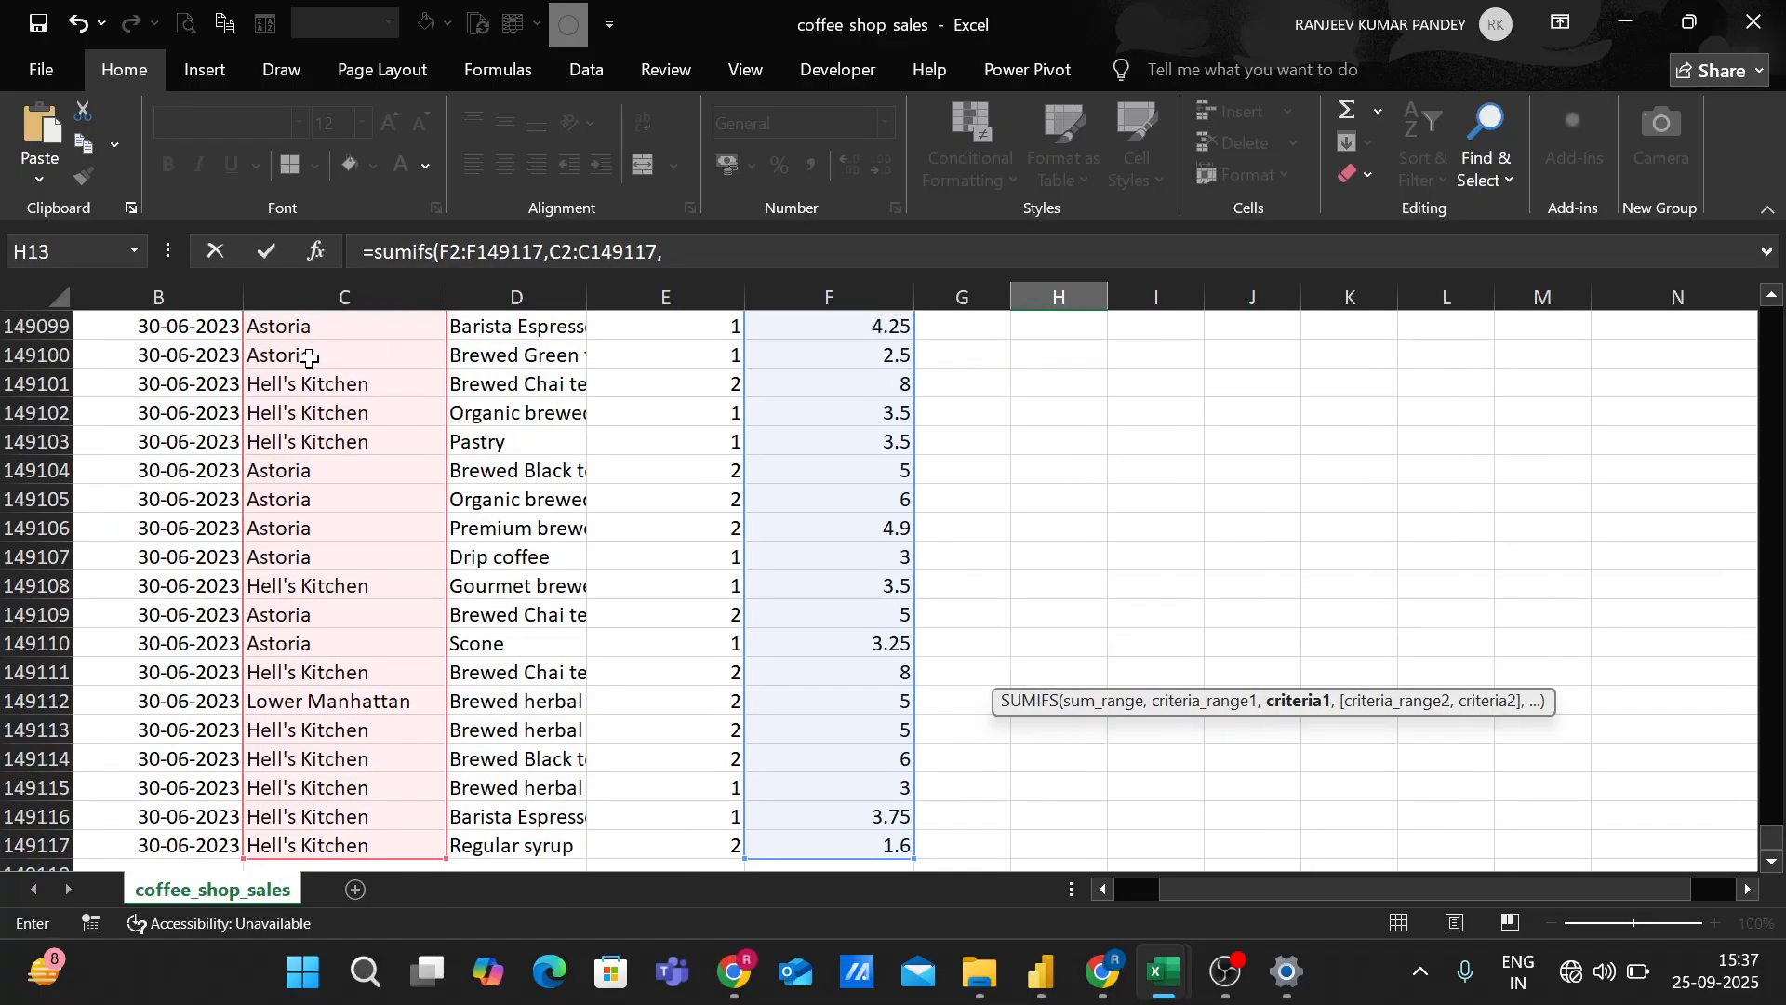
pyautogui.moveTo(1779, 857); pyautogui.dragTo(1779, 265)
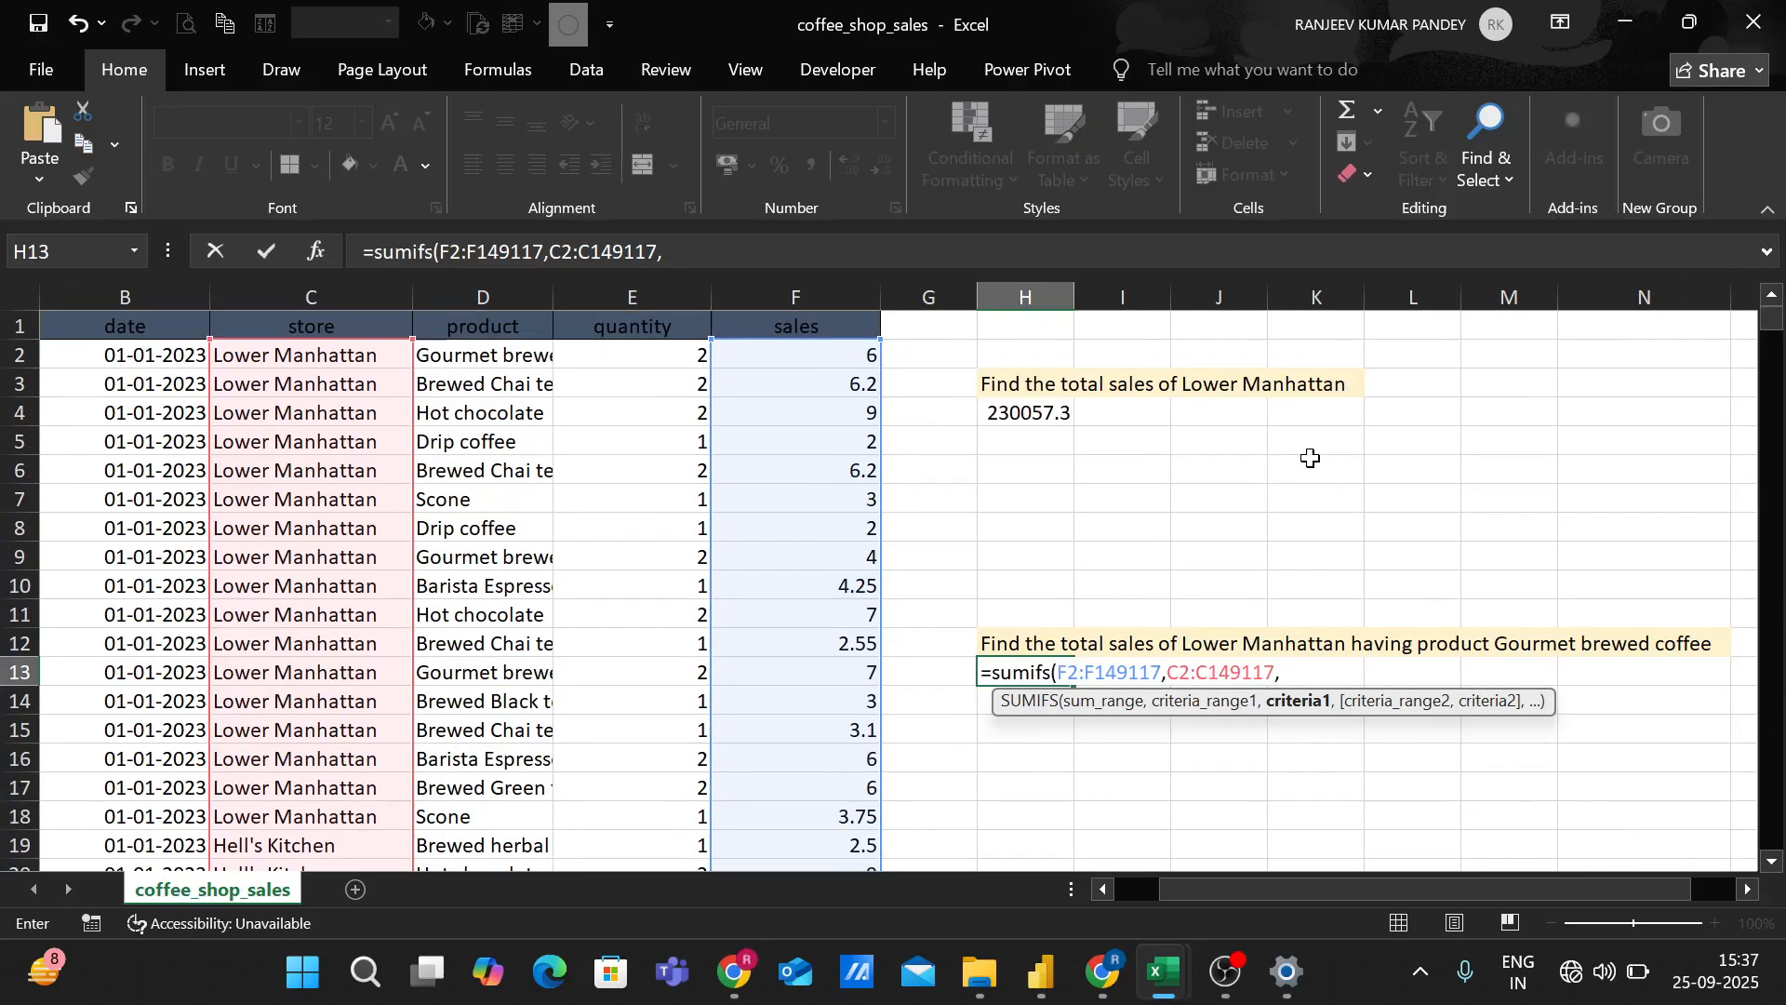
pyautogui.click(338, 357)
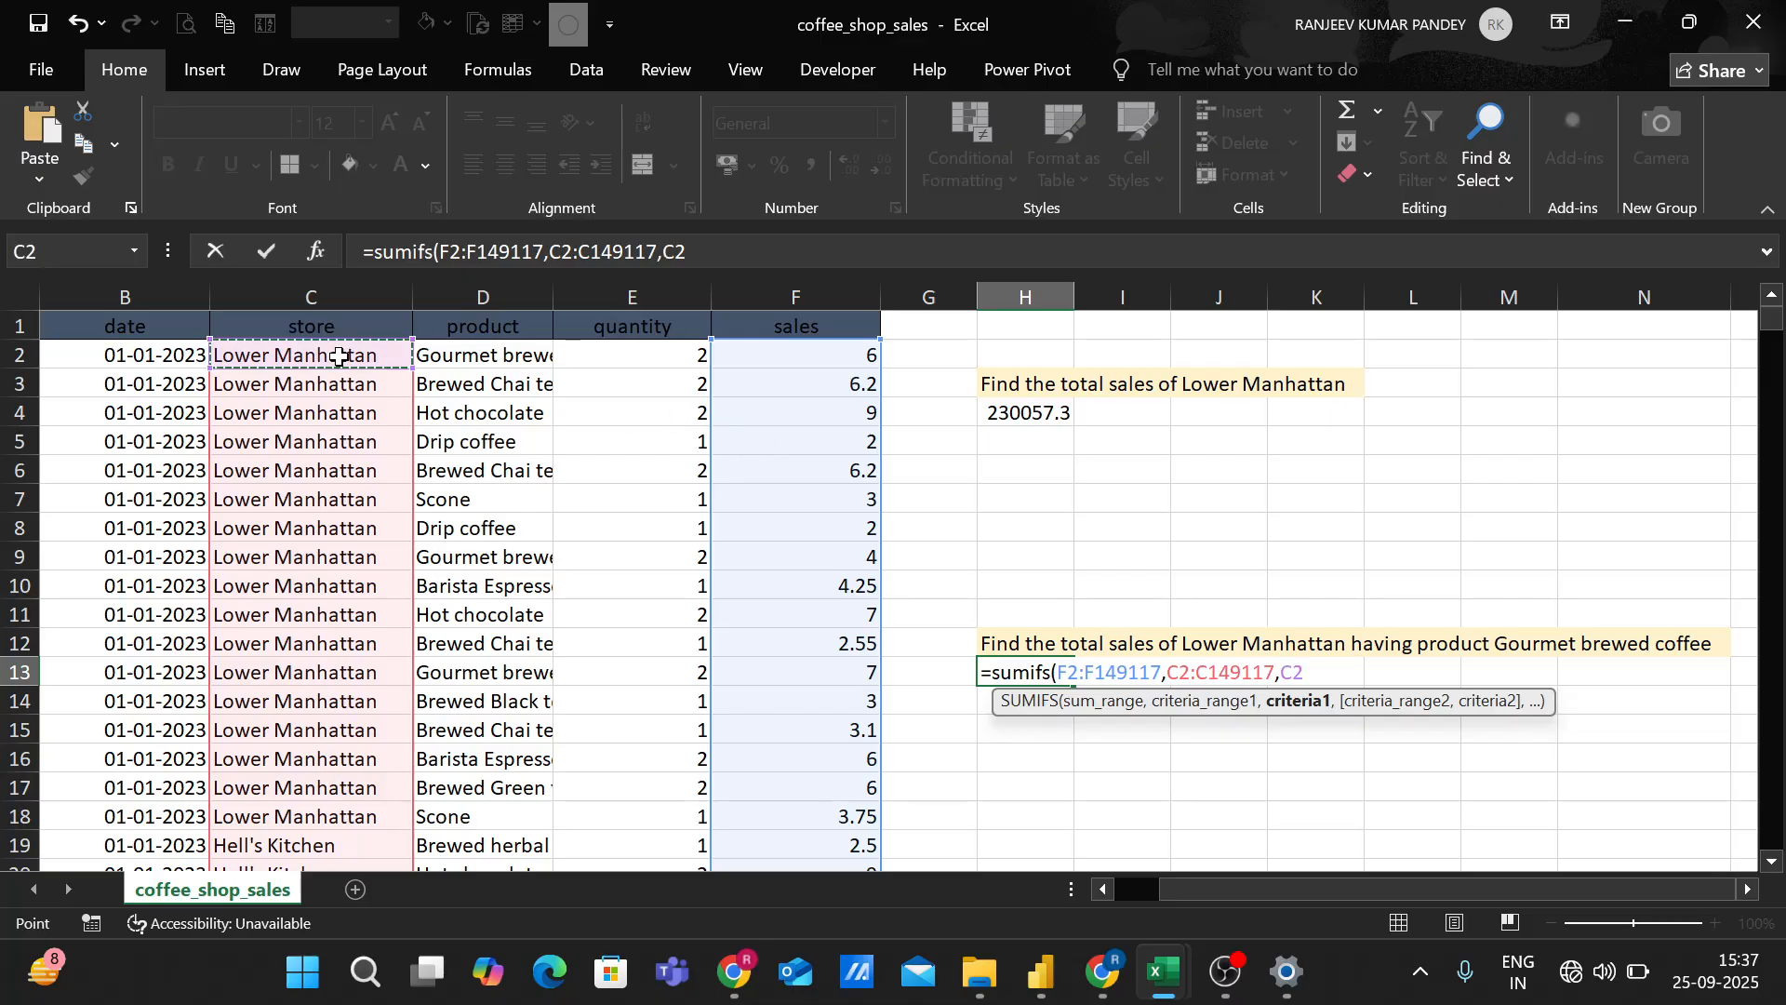
pyautogui.write(',')
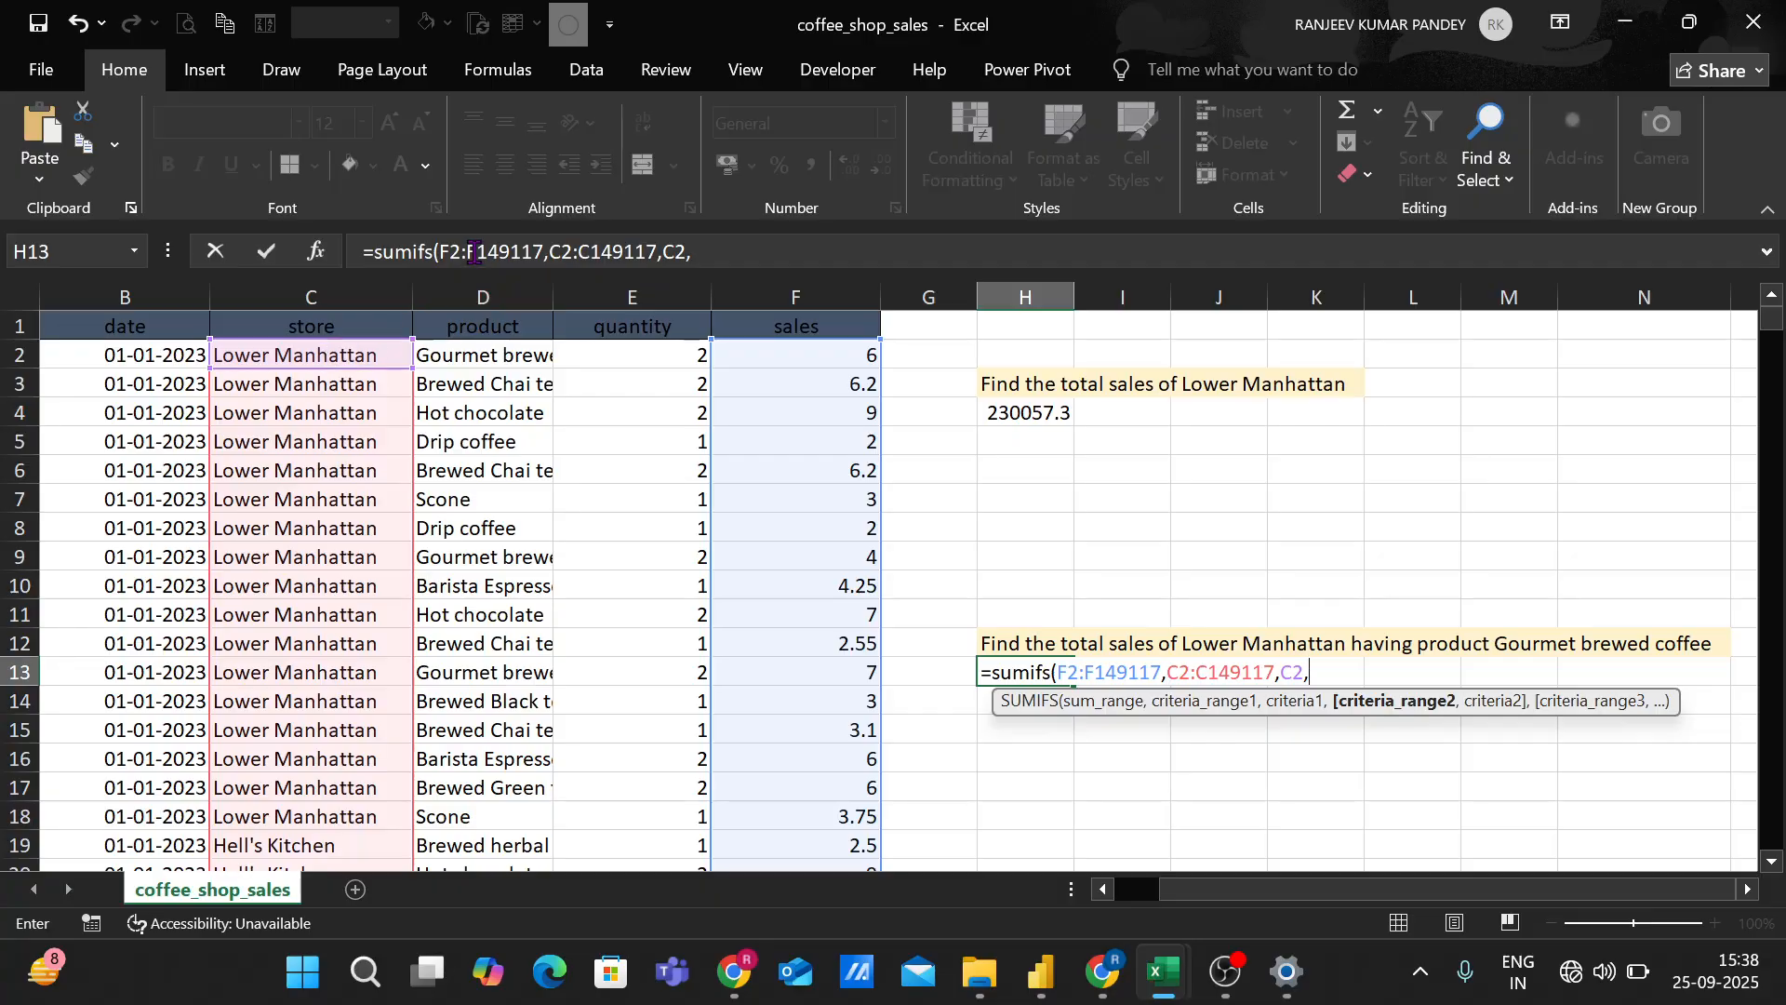
# Complete the SUMIFS formula with the product cells D2:D149117 as the second criteria range and D2 as its criterion.
pyautogui.click(488, 353)
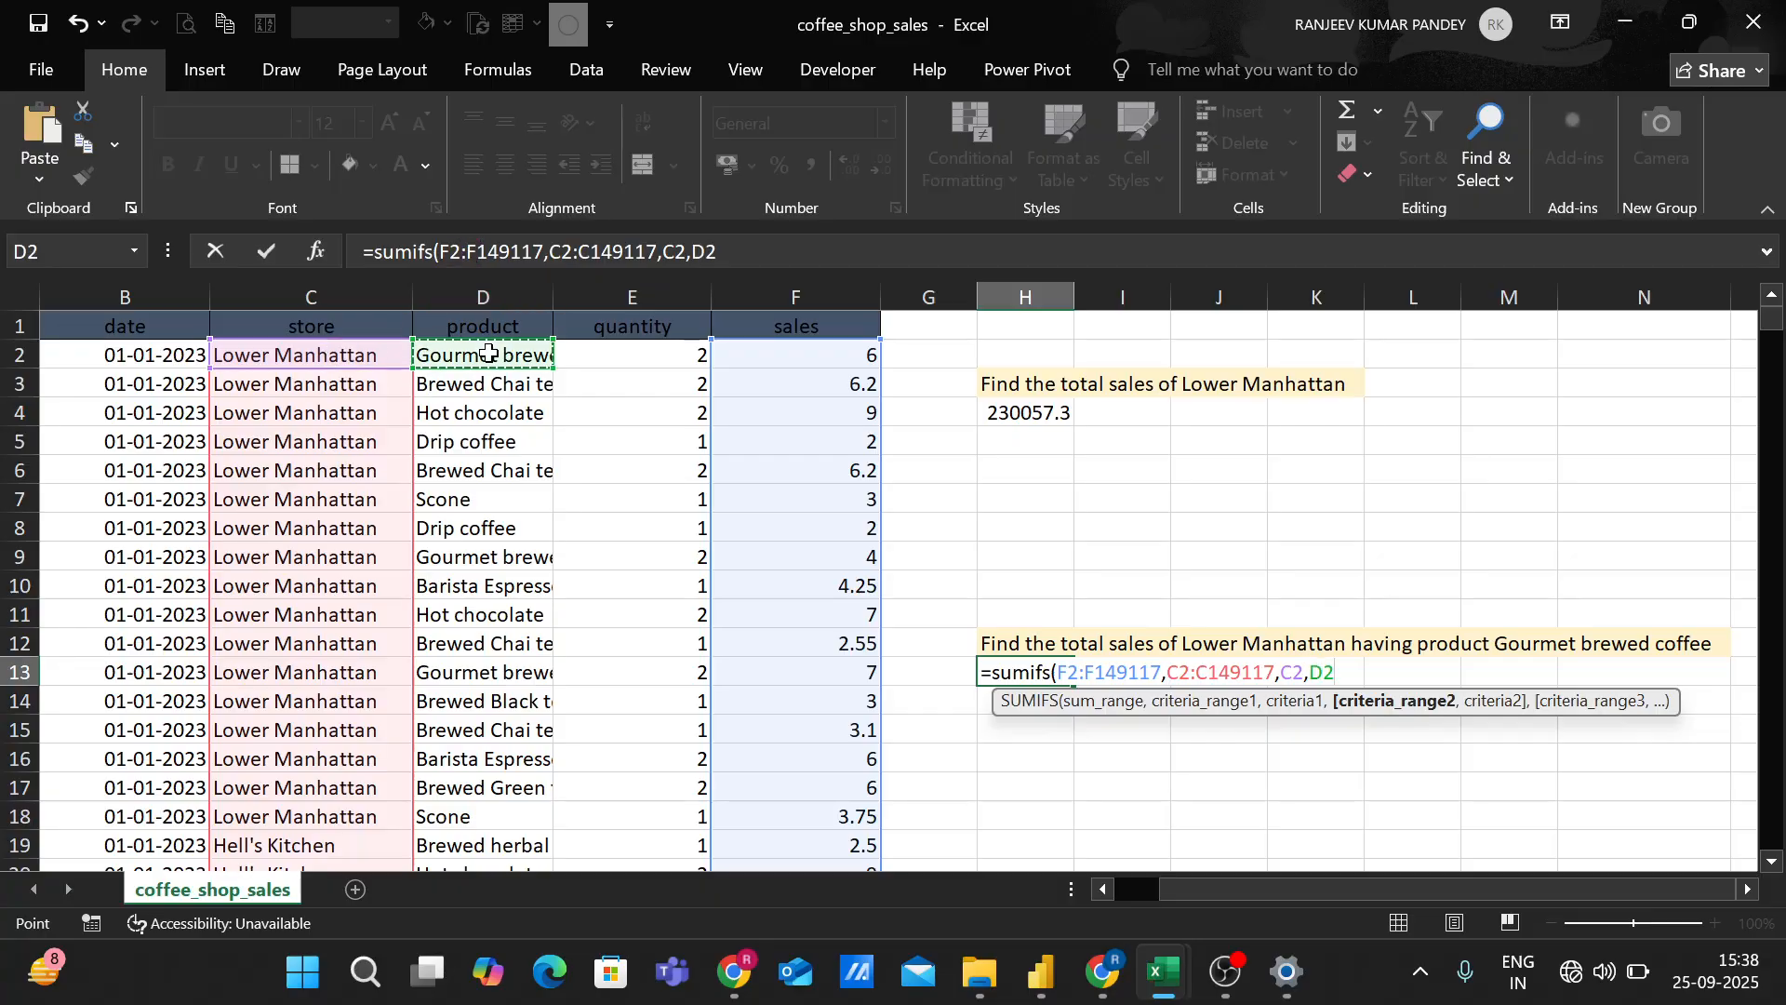
pyautogui.hotkey('ctrl', 'shift', 'Down')
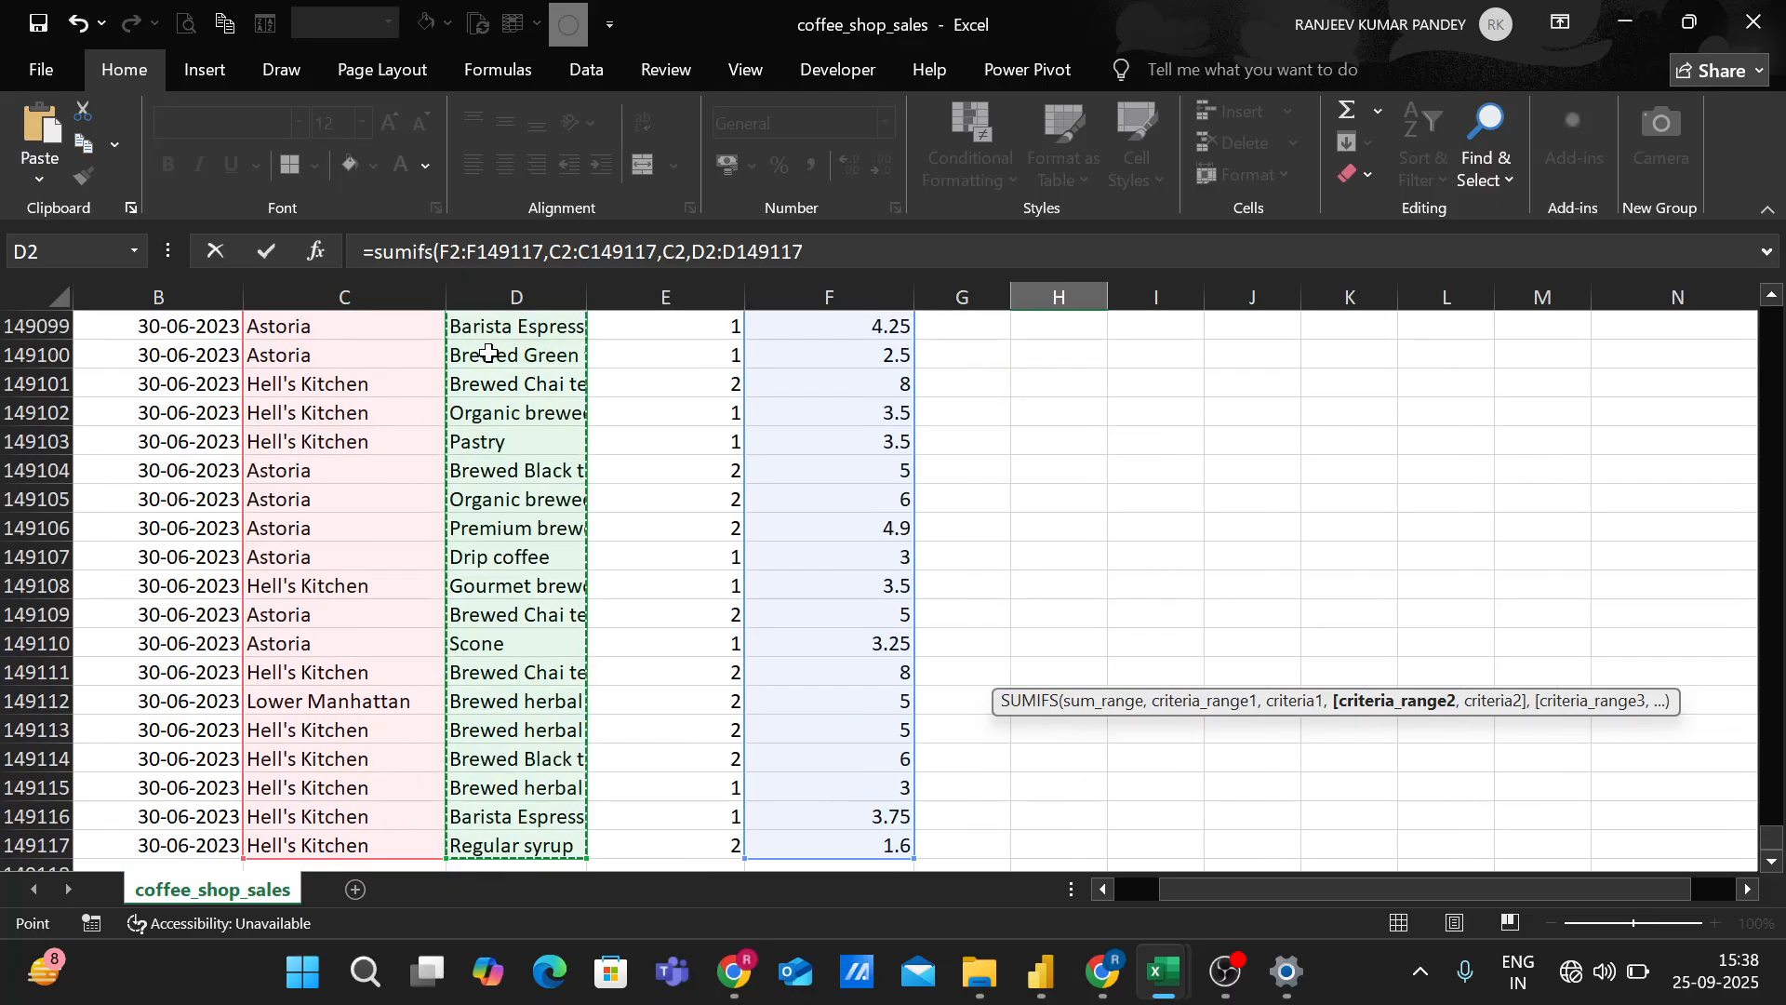
pyautogui.write(',')
pyautogui.scroll(3, 631, 420)
pyautogui.scroll(1, 631, 421)
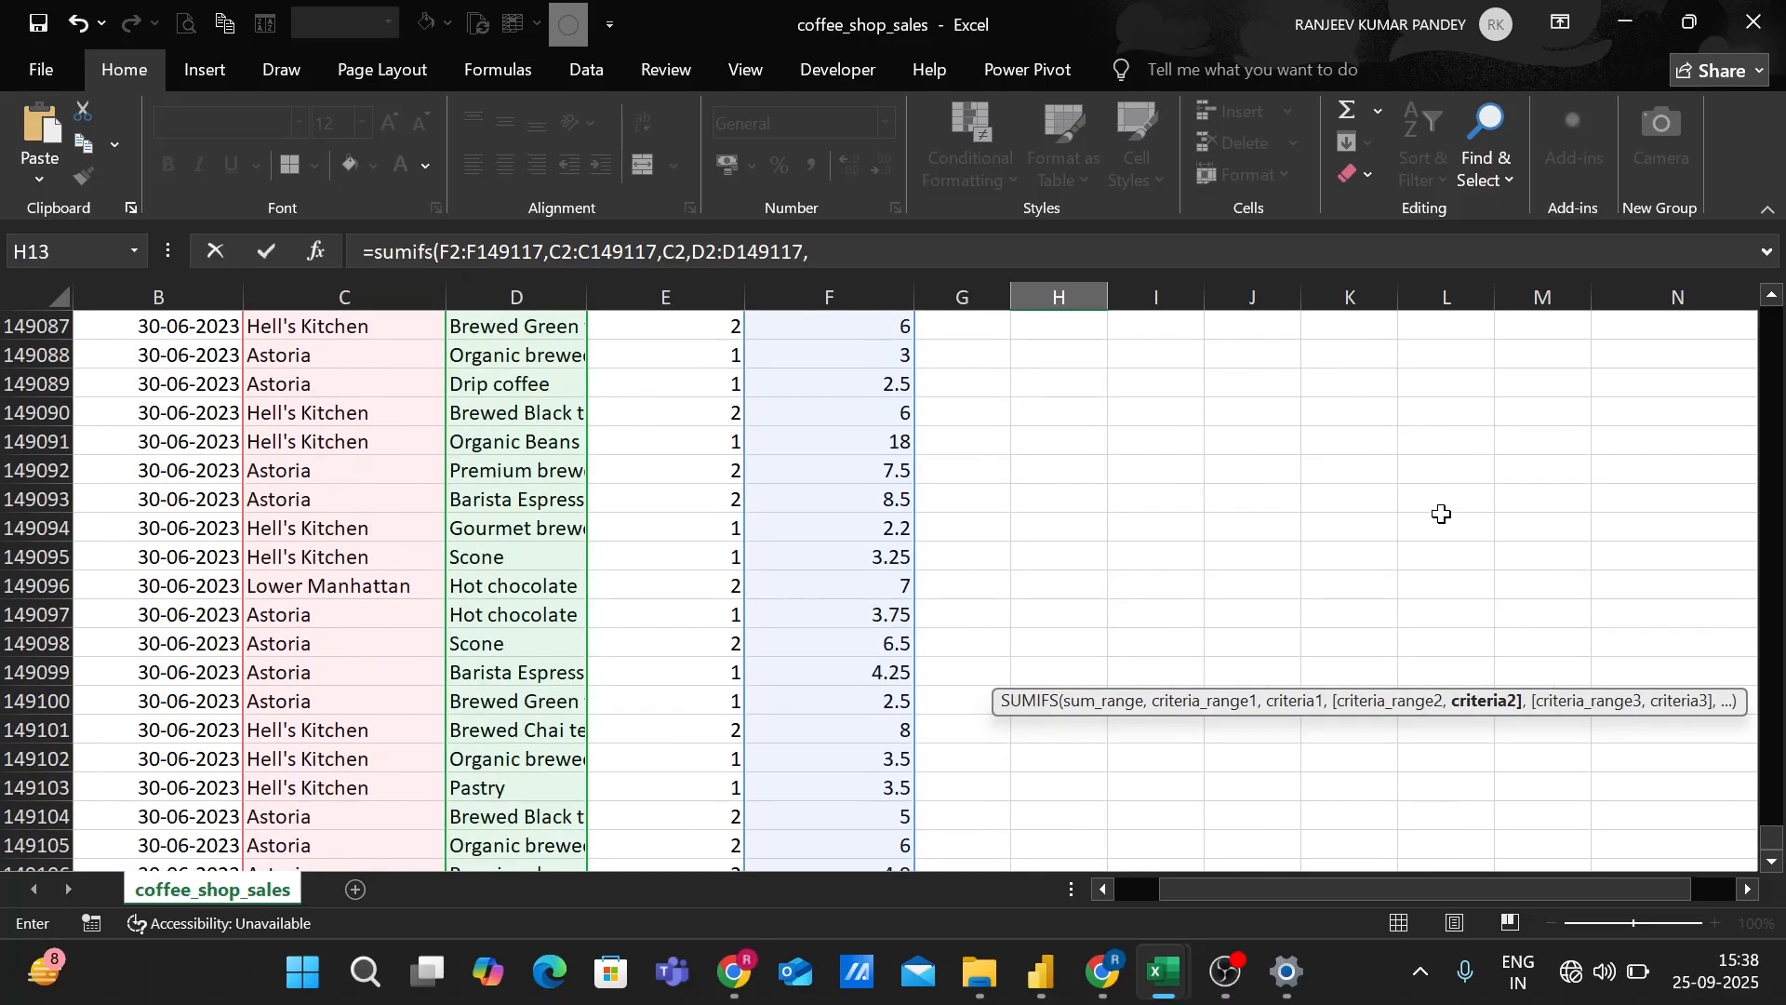
pyautogui.moveTo(1772, 837); pyautogui.dragTo(1772, 316)
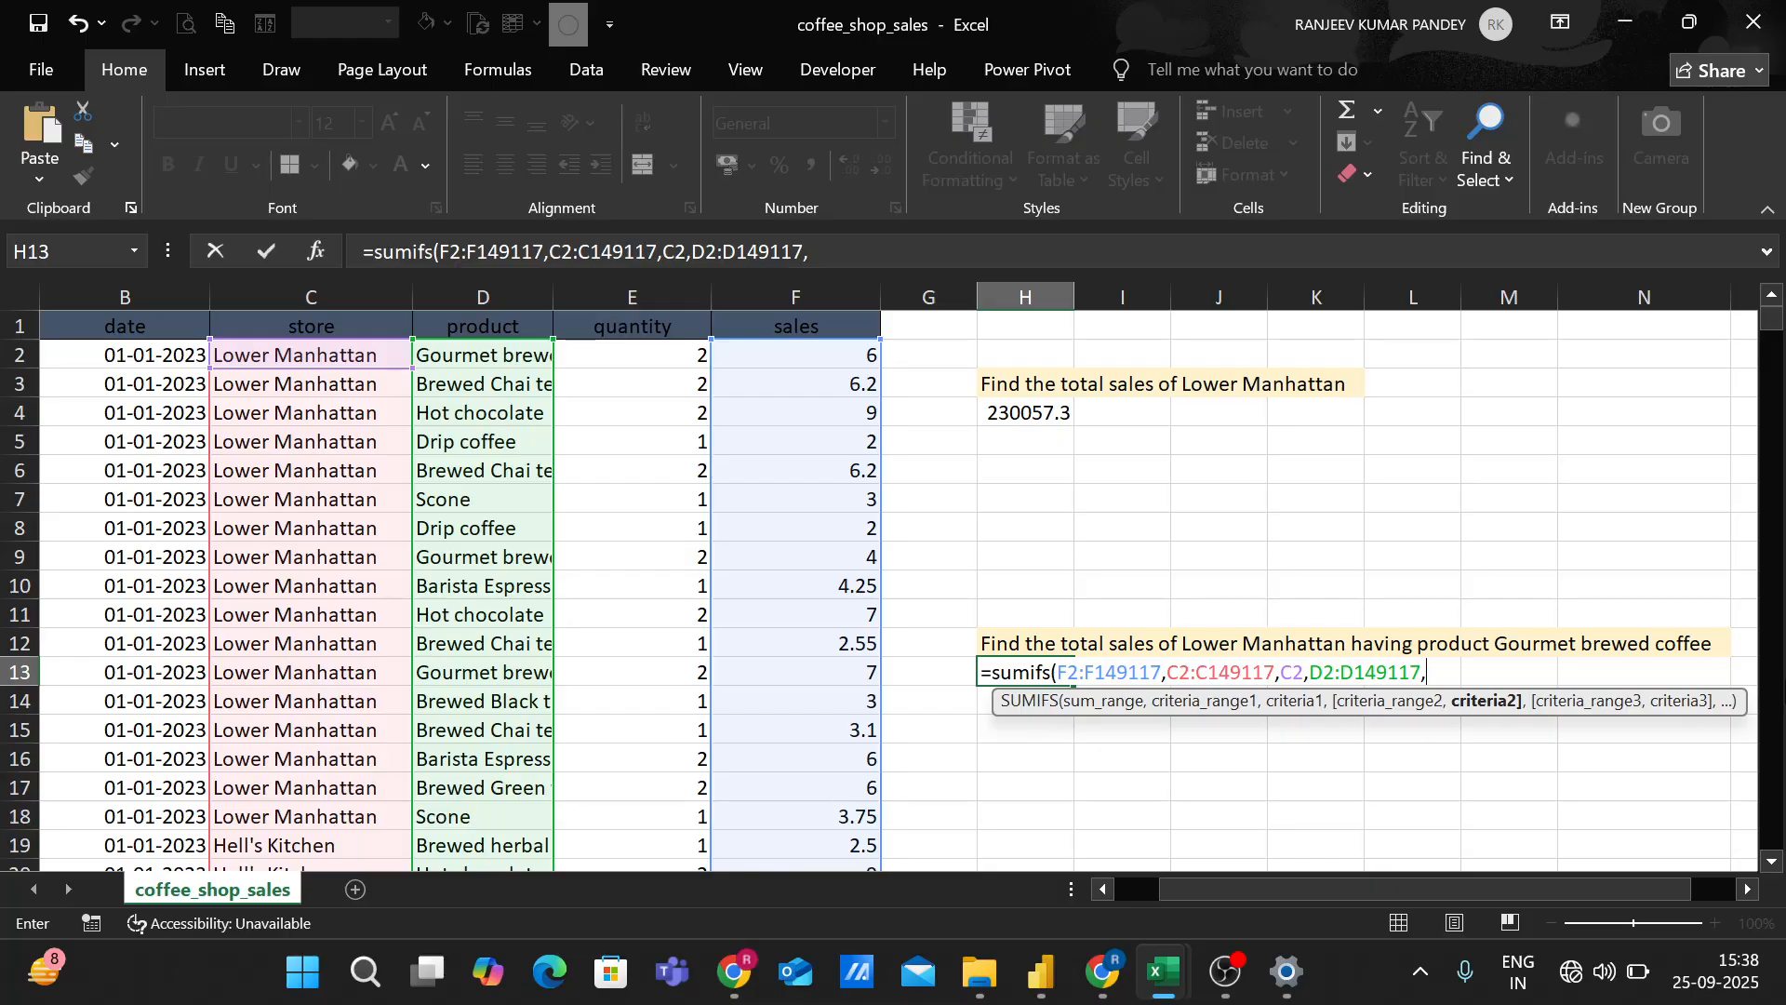
pyautogui.click(518, 362)
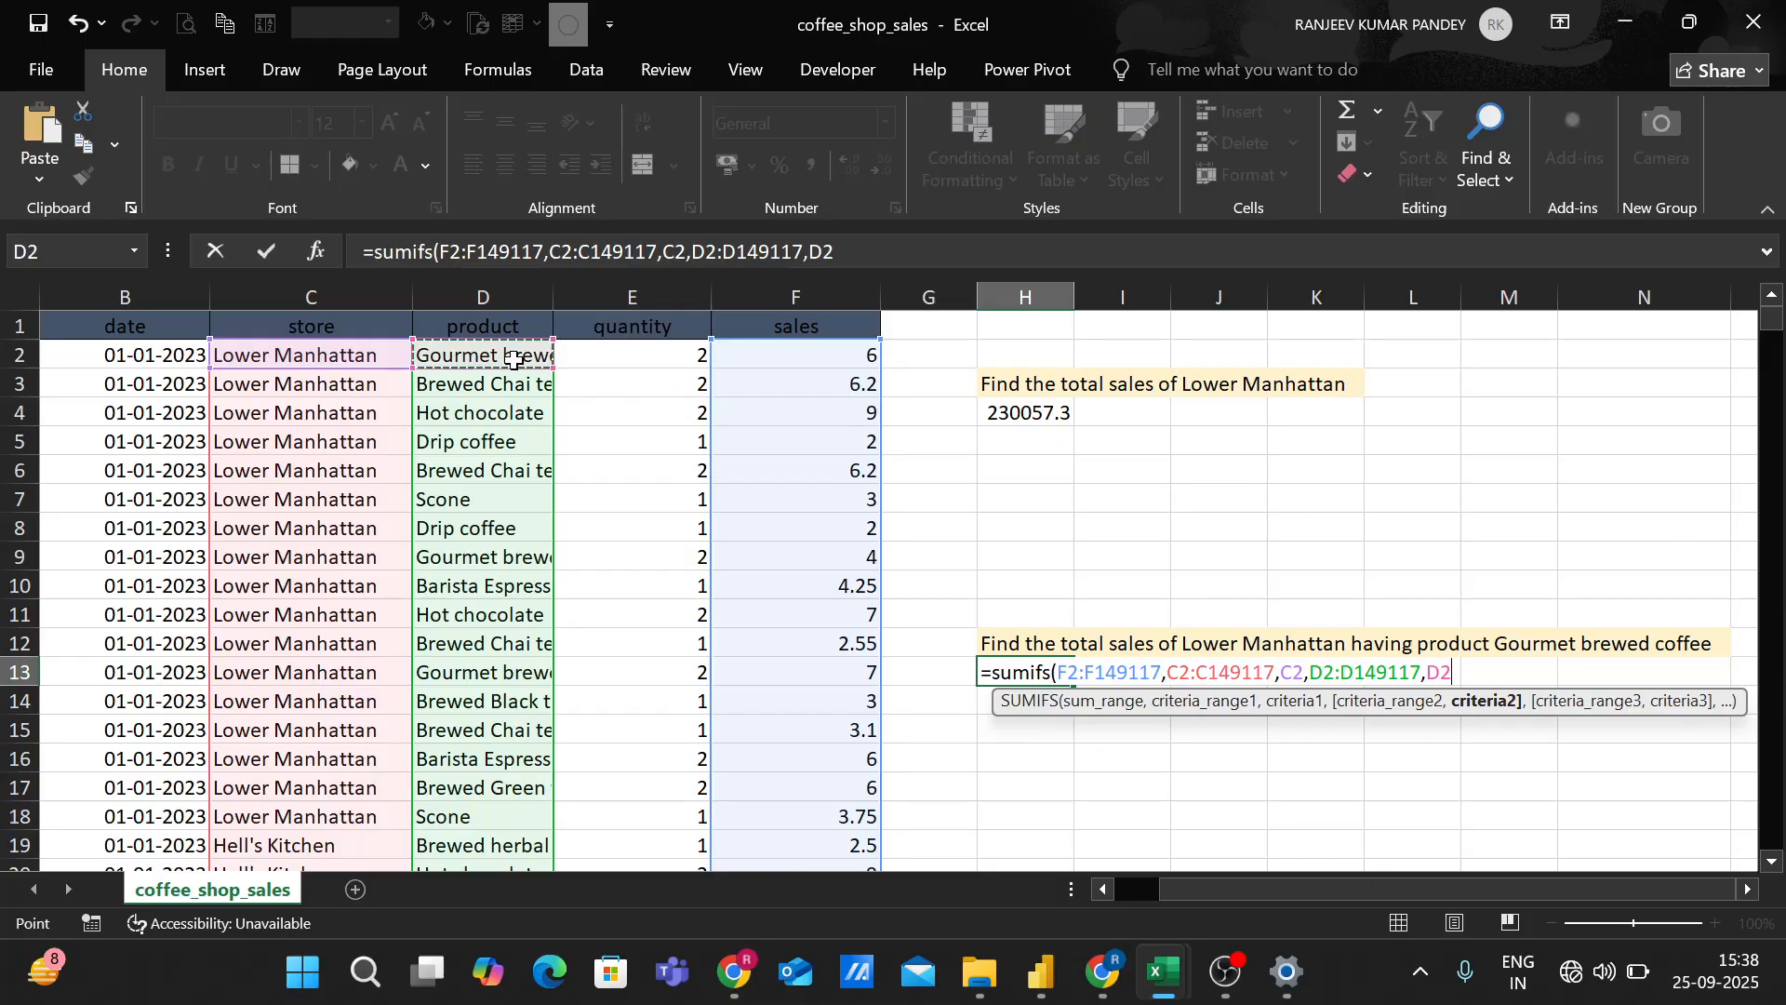
pyautogui.write(')')
pyautogui.press('Return')
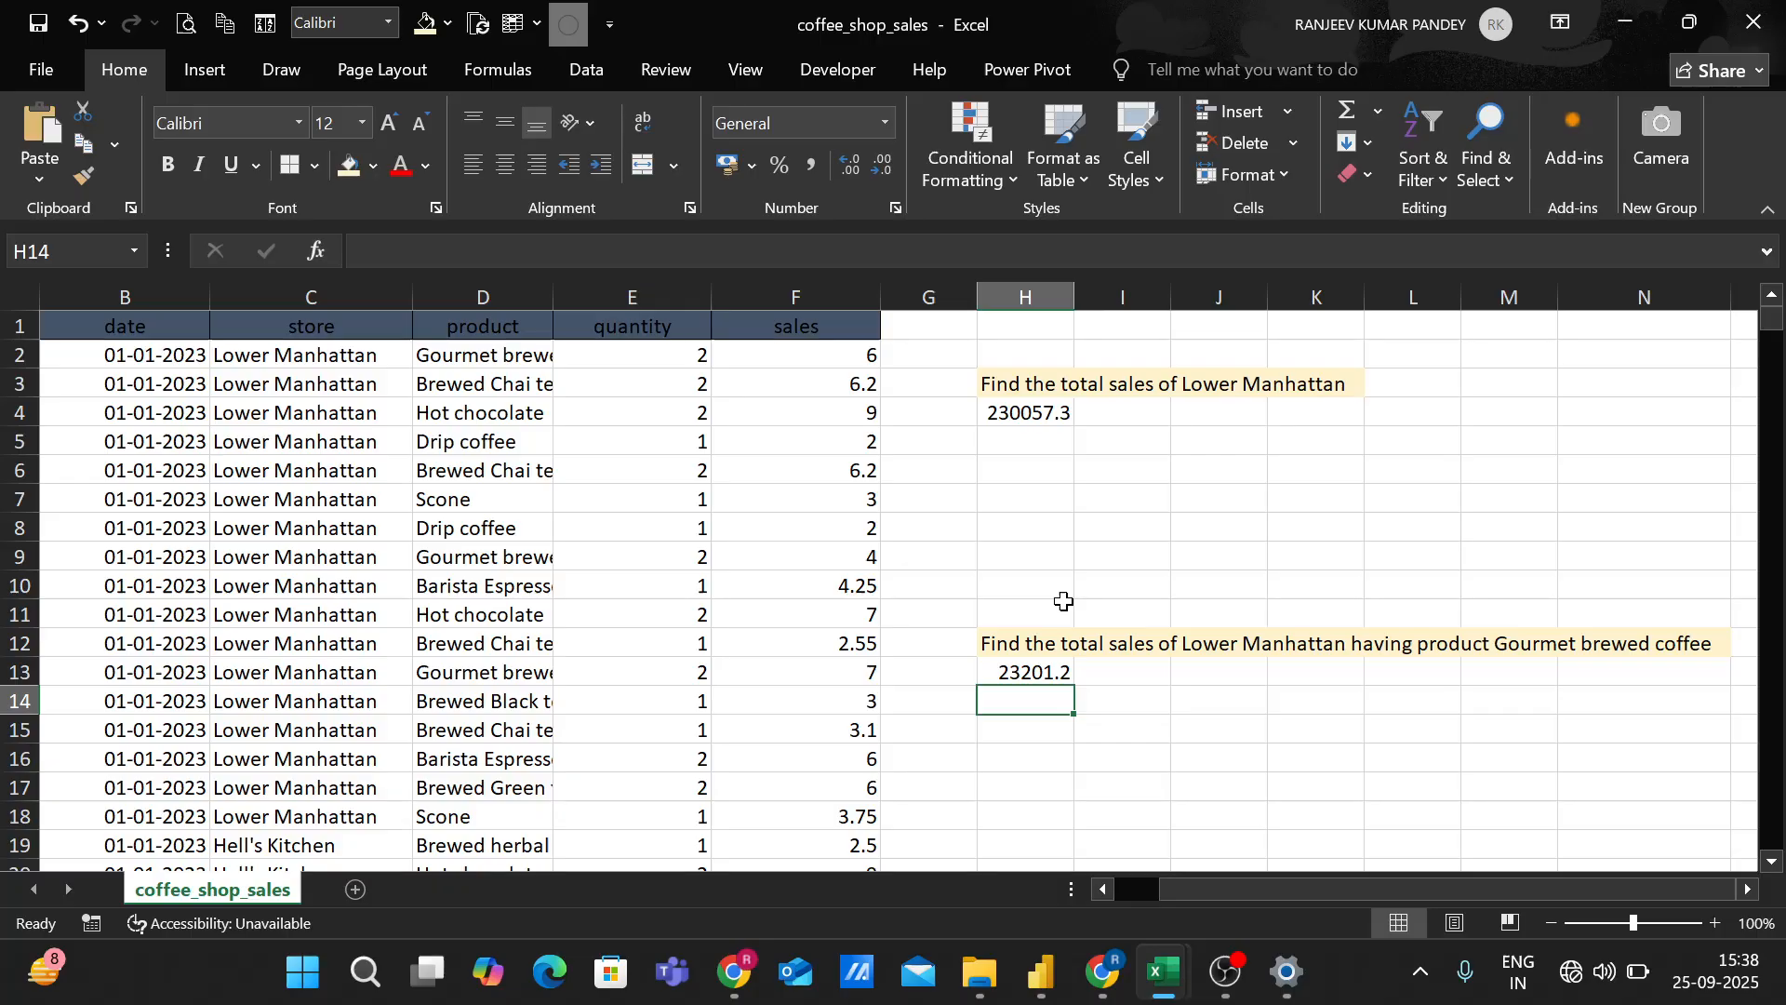
pyautogui.click(1227, 988)
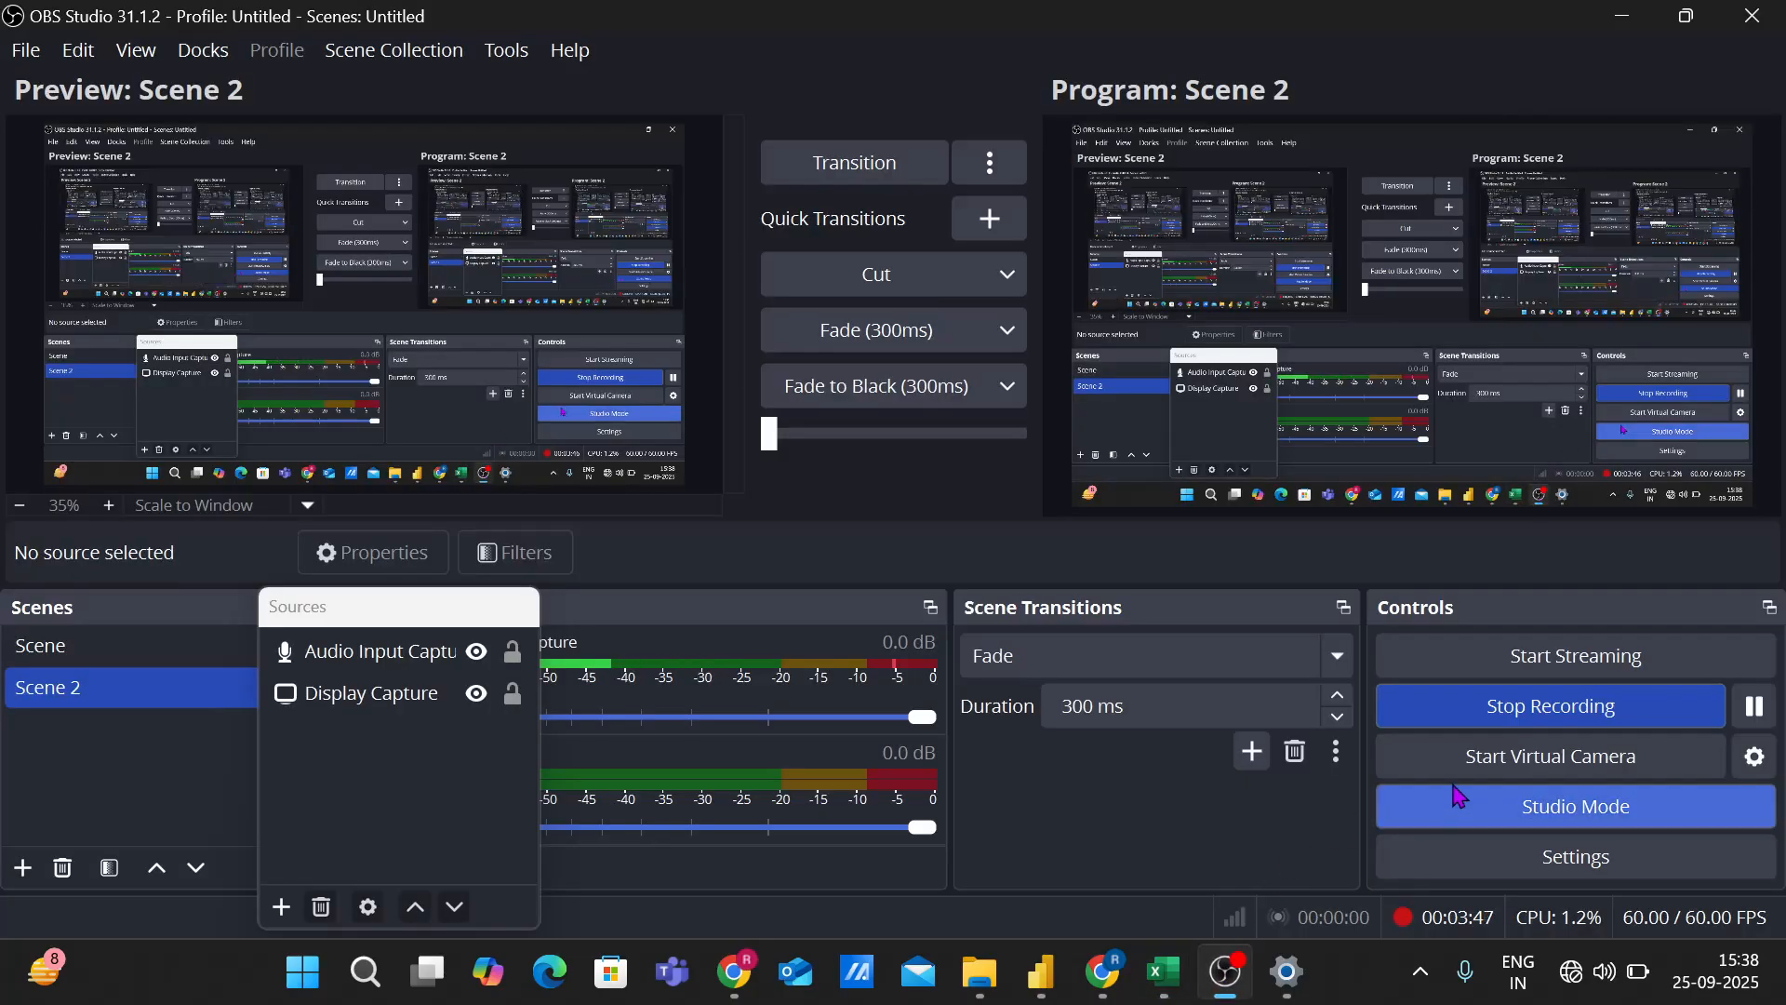